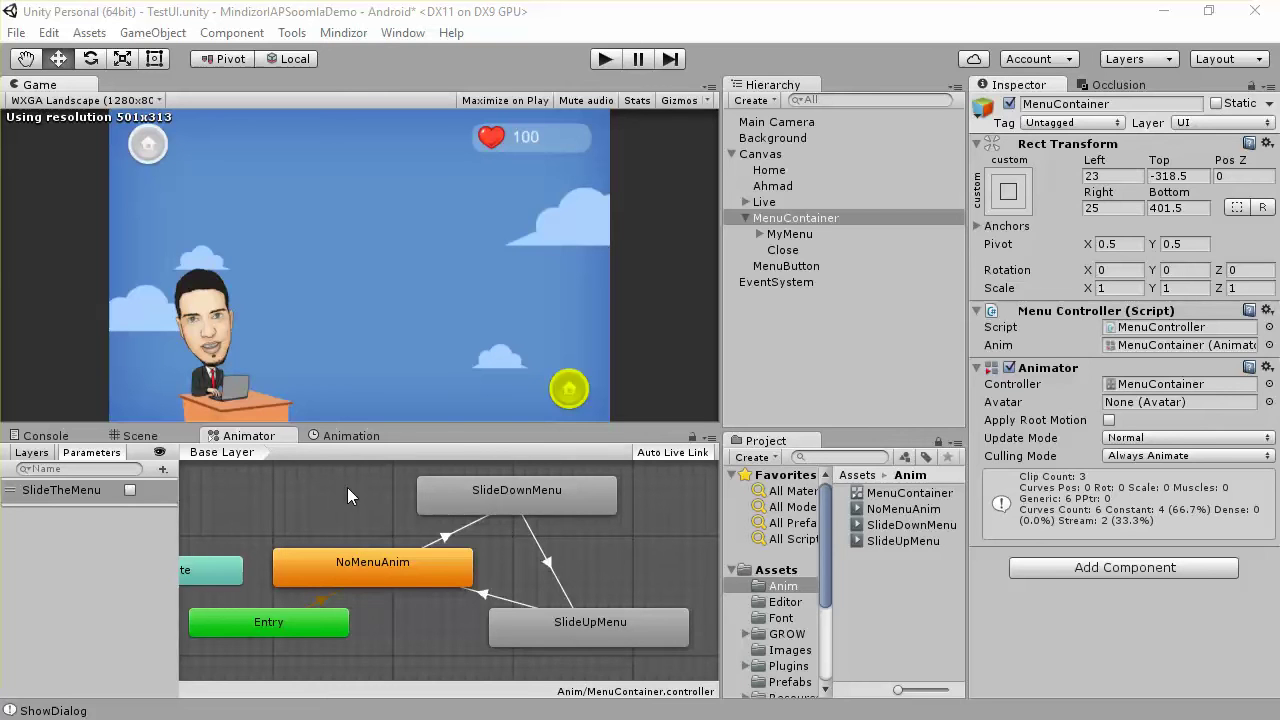
Step: Review the SlideTheMenu parameter and the three menu transitions, then locate the MenuController script
double_click(75, 494)
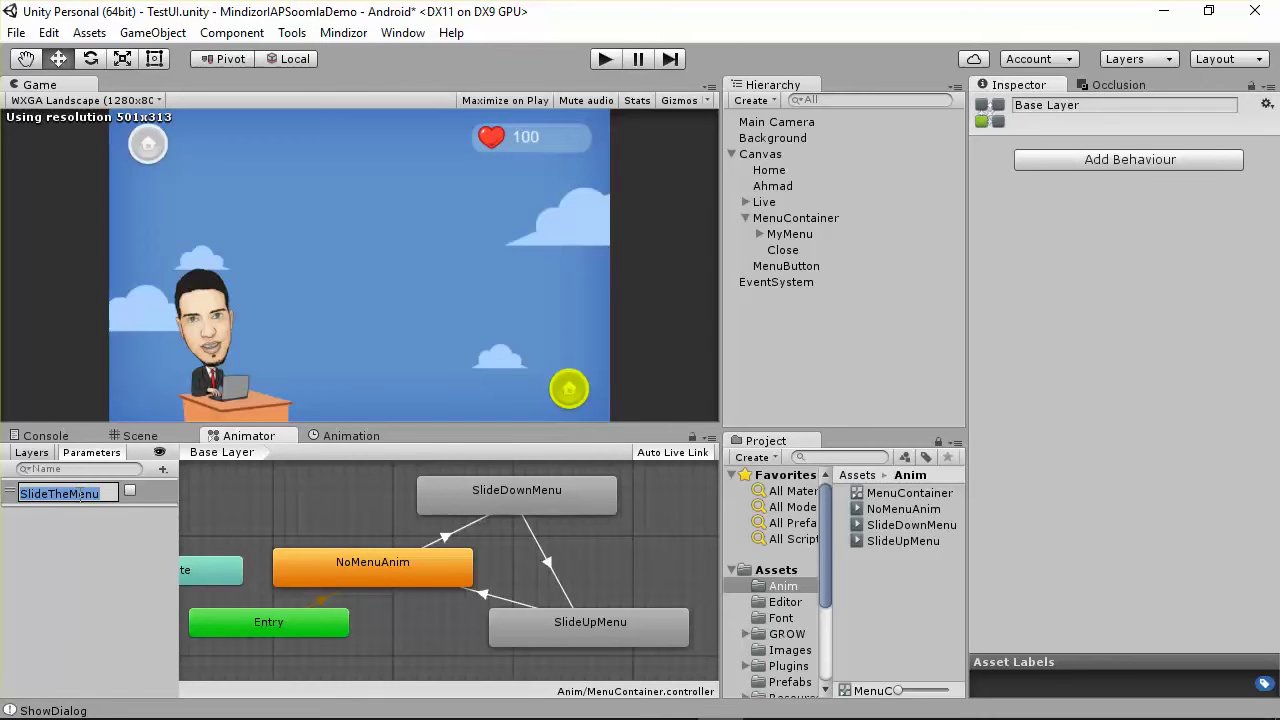
key(Return)
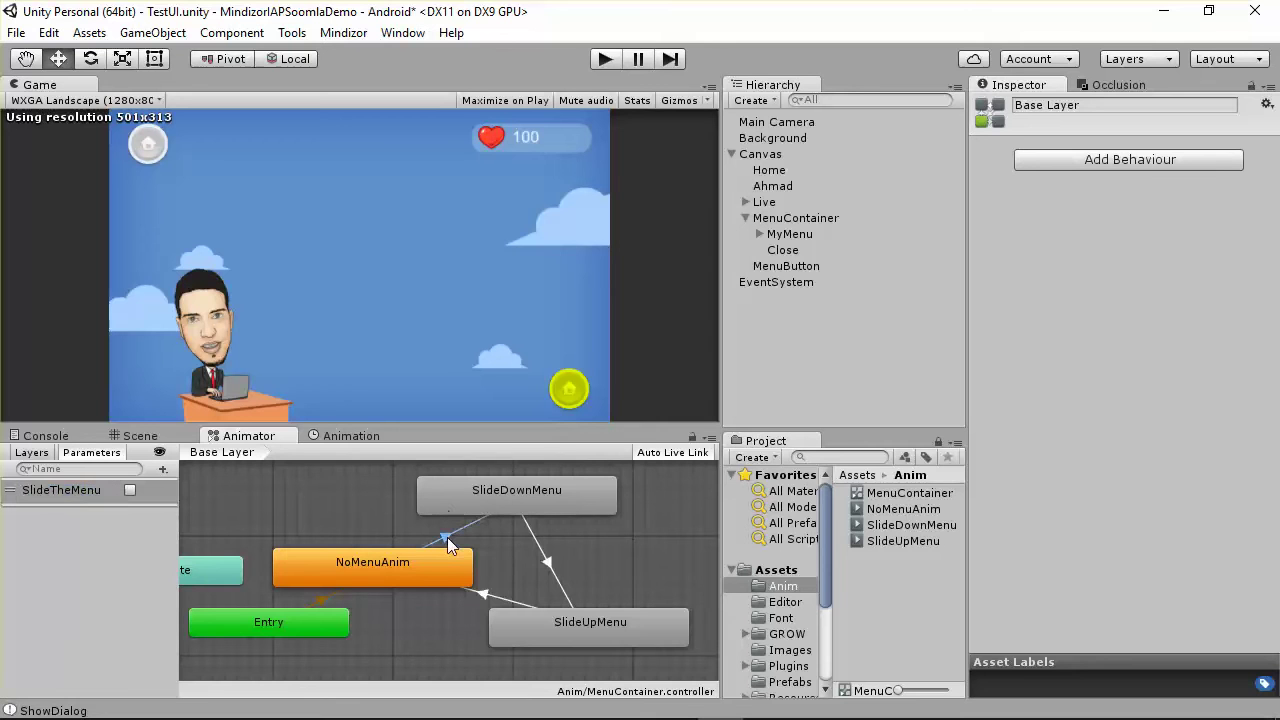
click(447, 535)
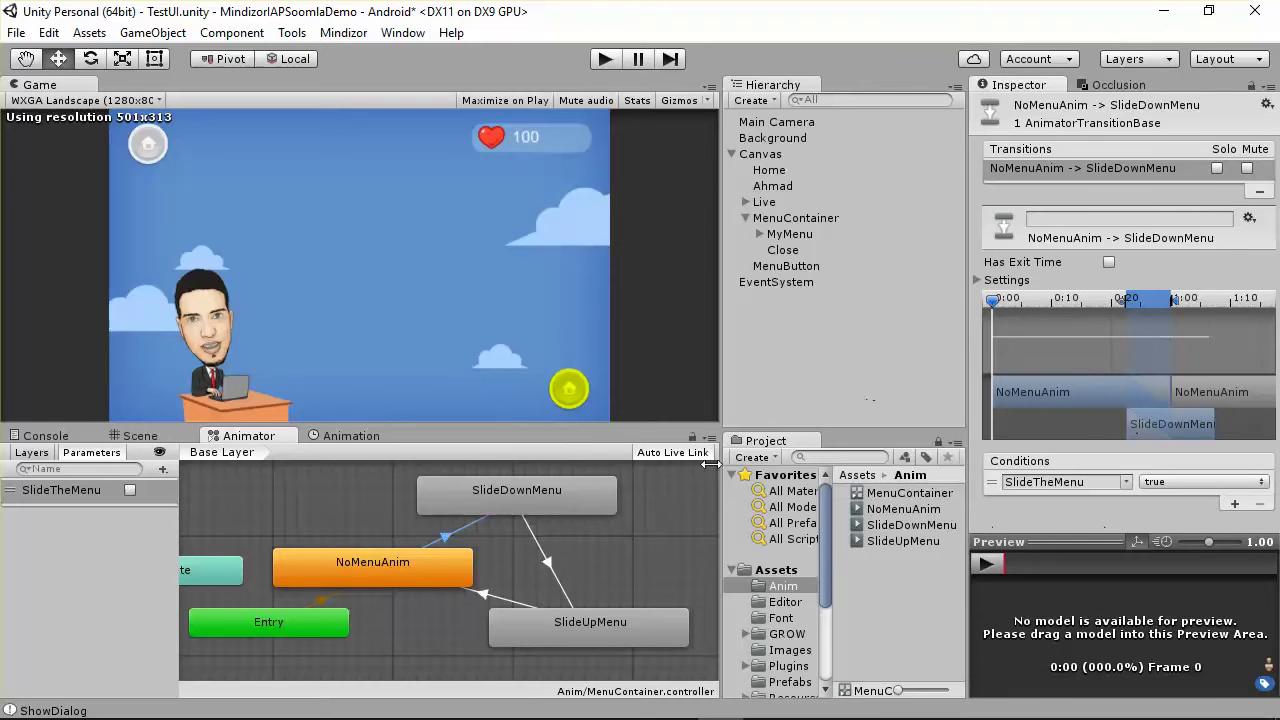
click(550, 562)
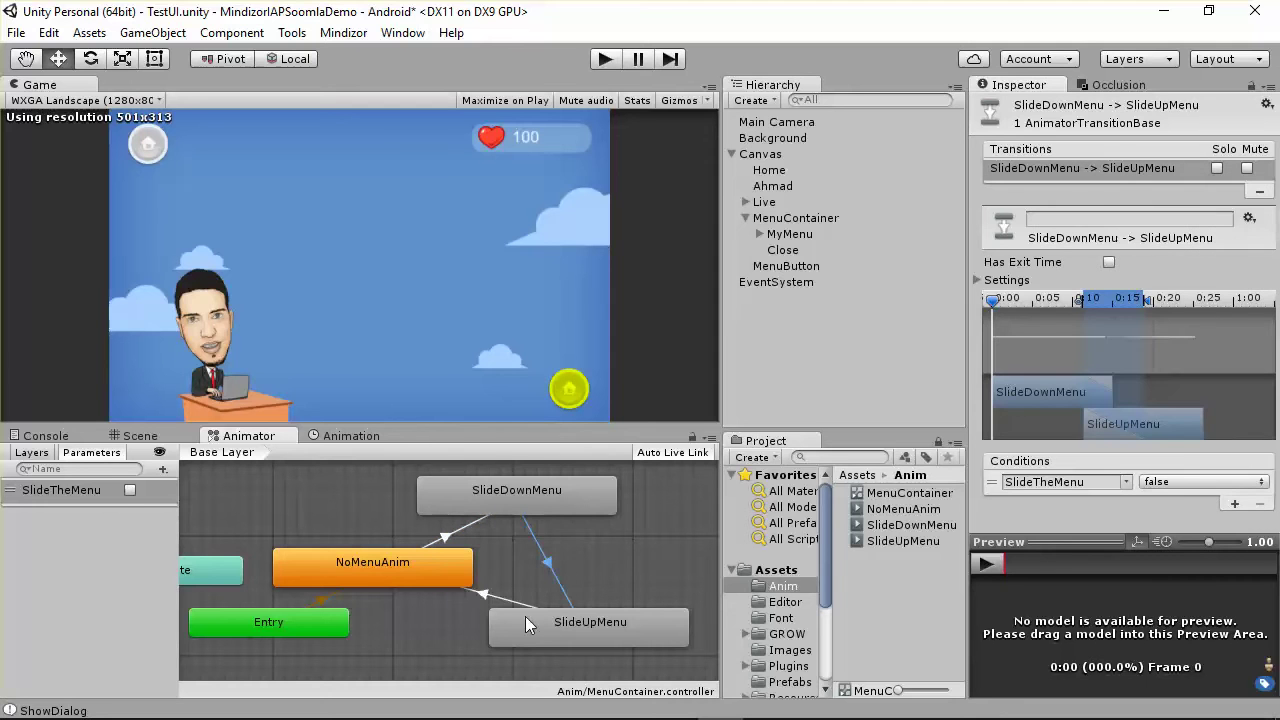
click(492, 600)
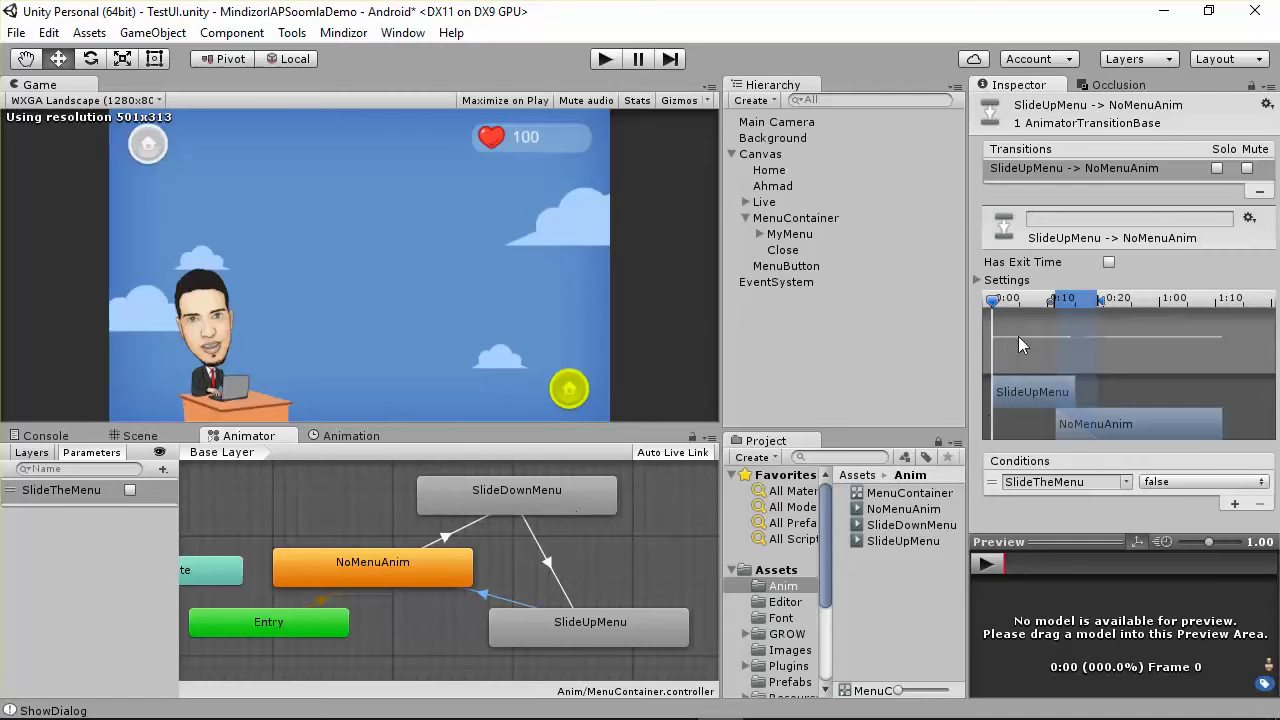
click(785, 218)
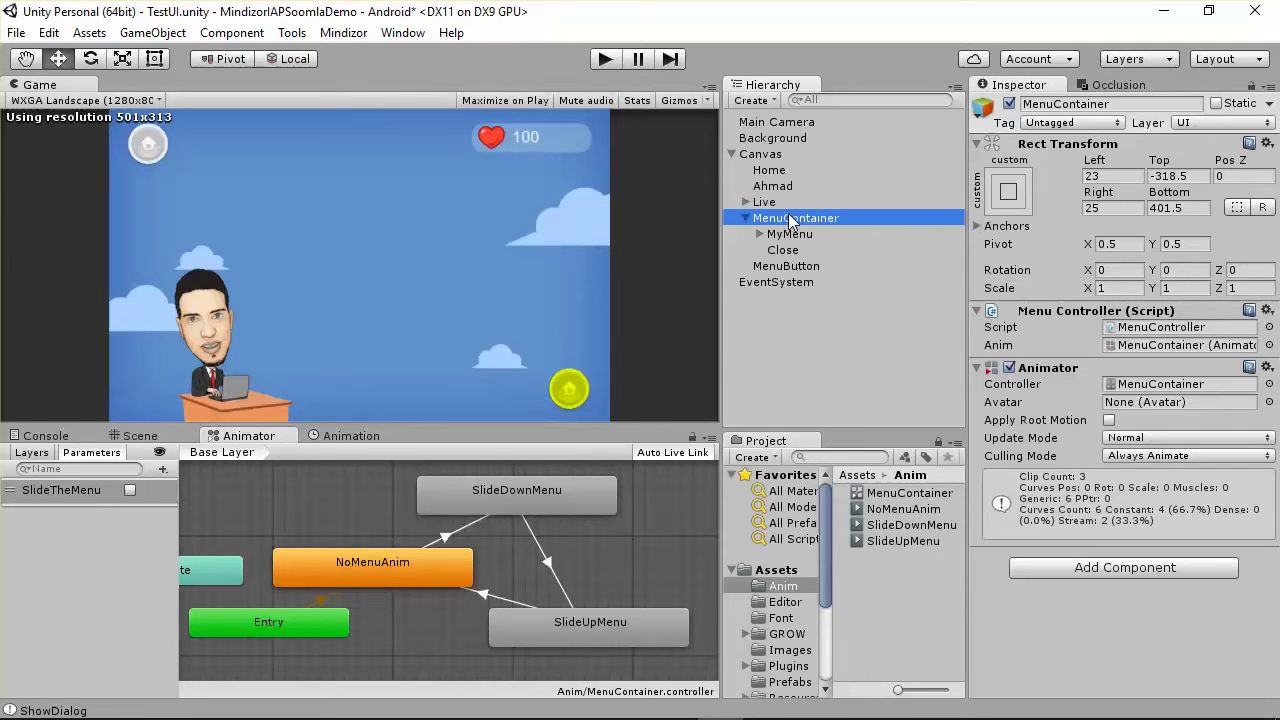
click(1155, 330)
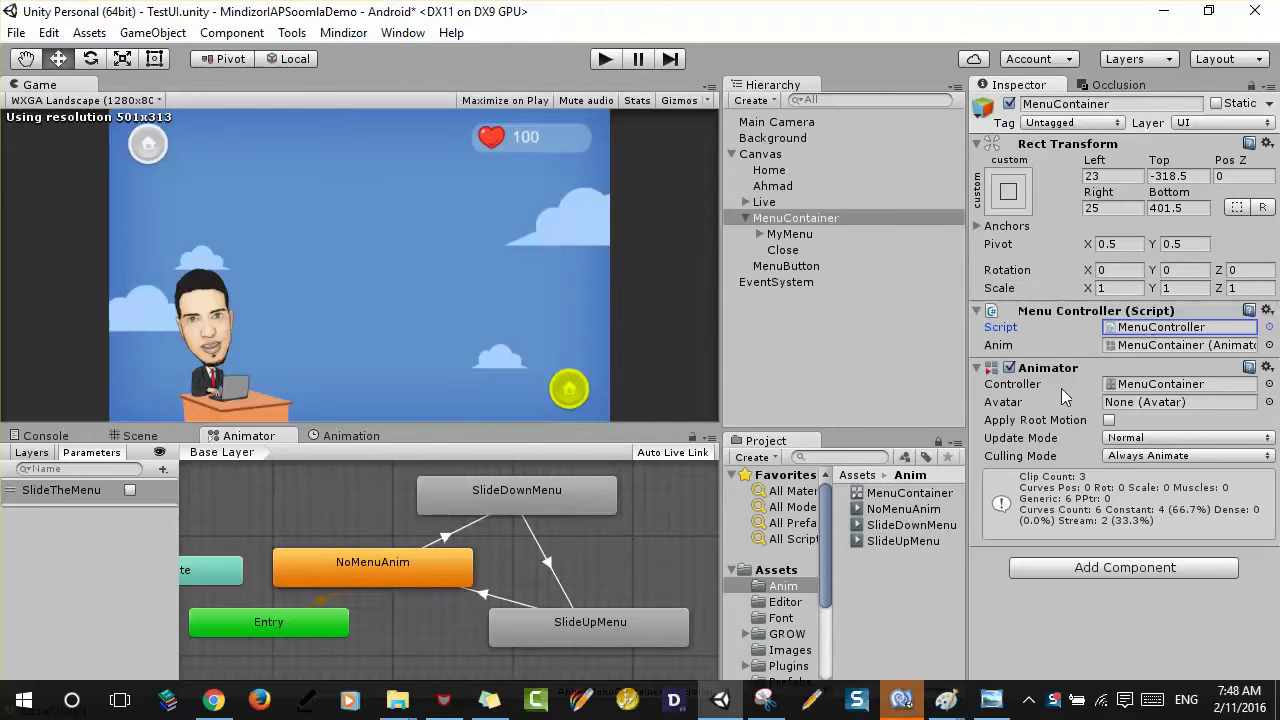
Step: In MenuController.cs, add blank lines after the Debug.Log calls in HideDialog and ShowDialog
click(901, 700)
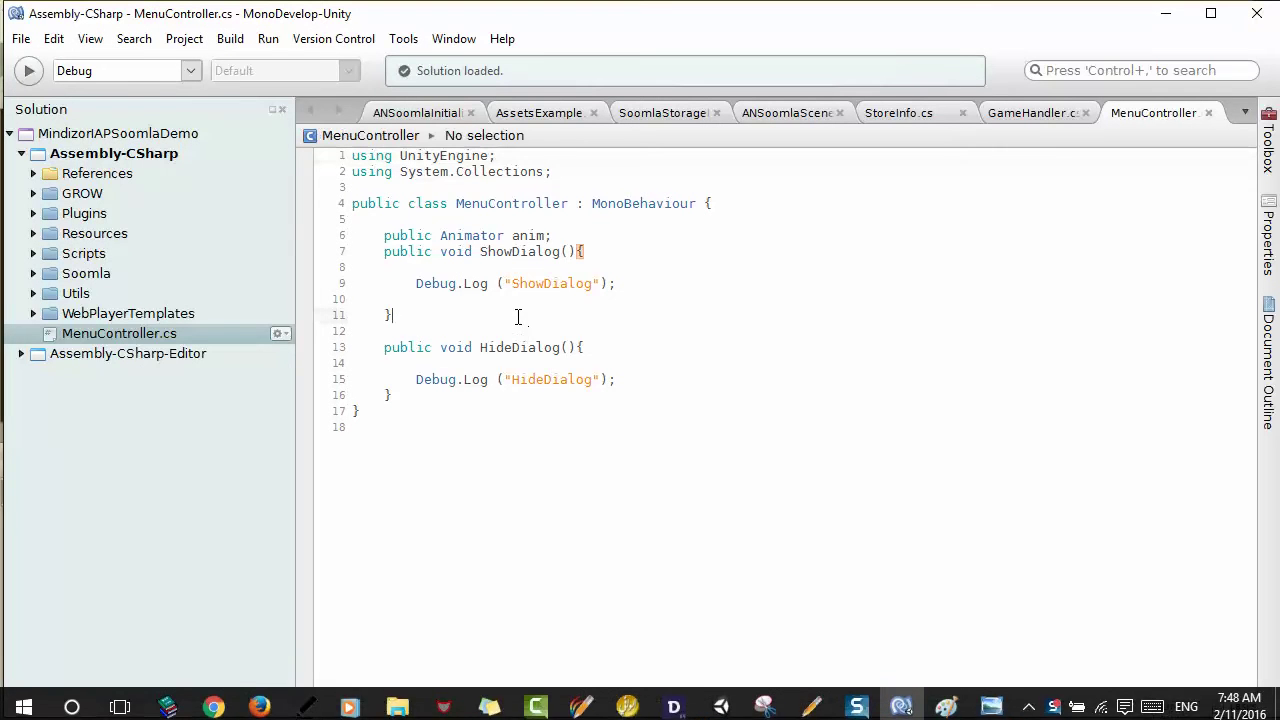
click(475, 295)
click(538, 398)
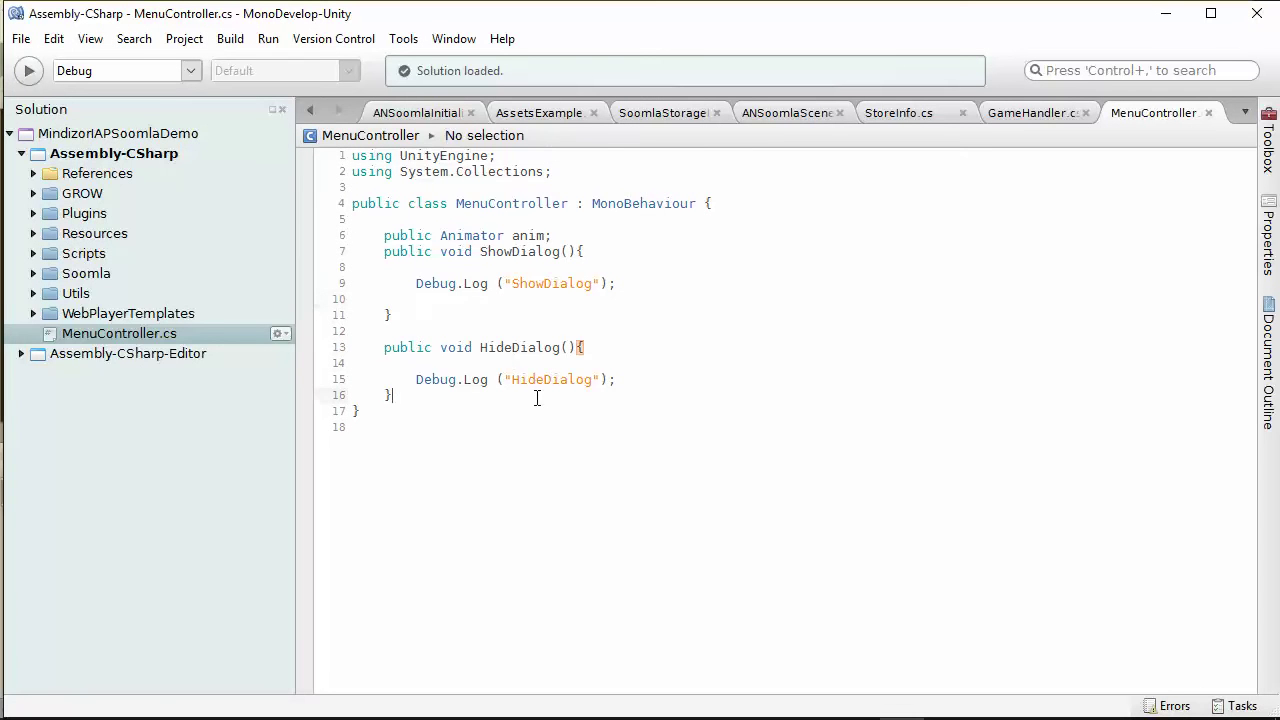
click(634, 378)
click(649, 283)
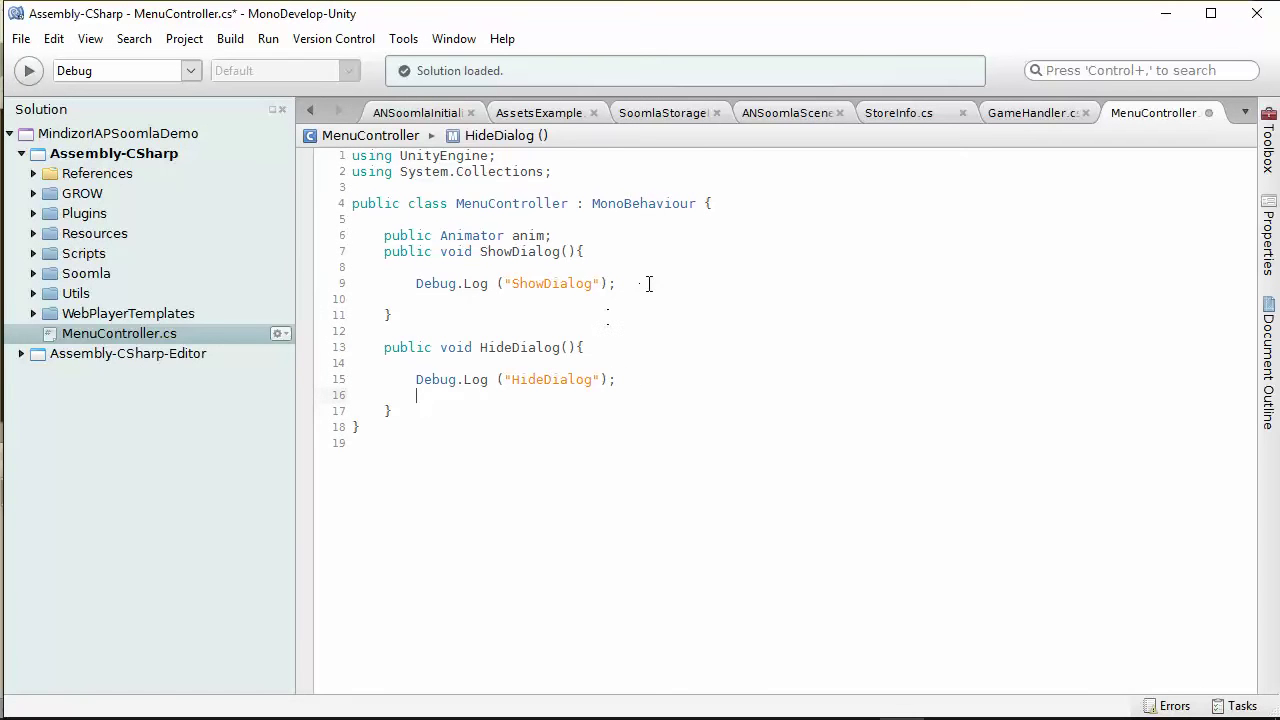
key(Return)
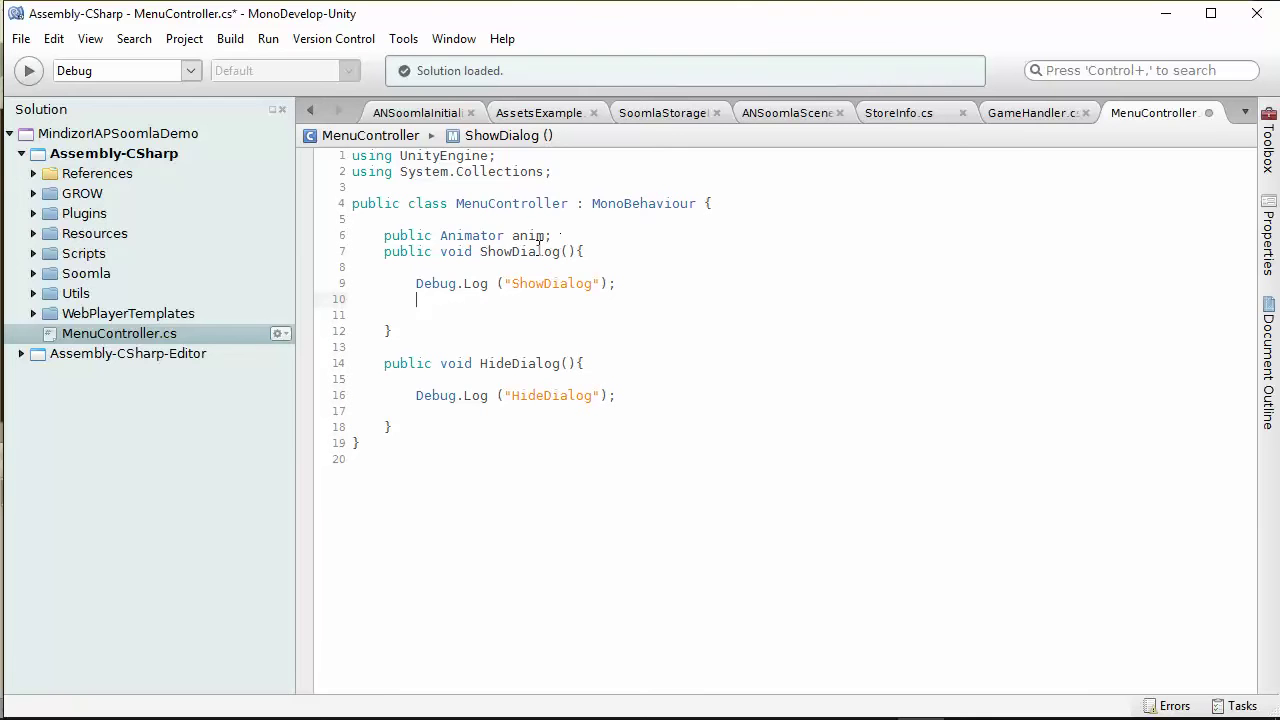
mouse_move(855, 714)
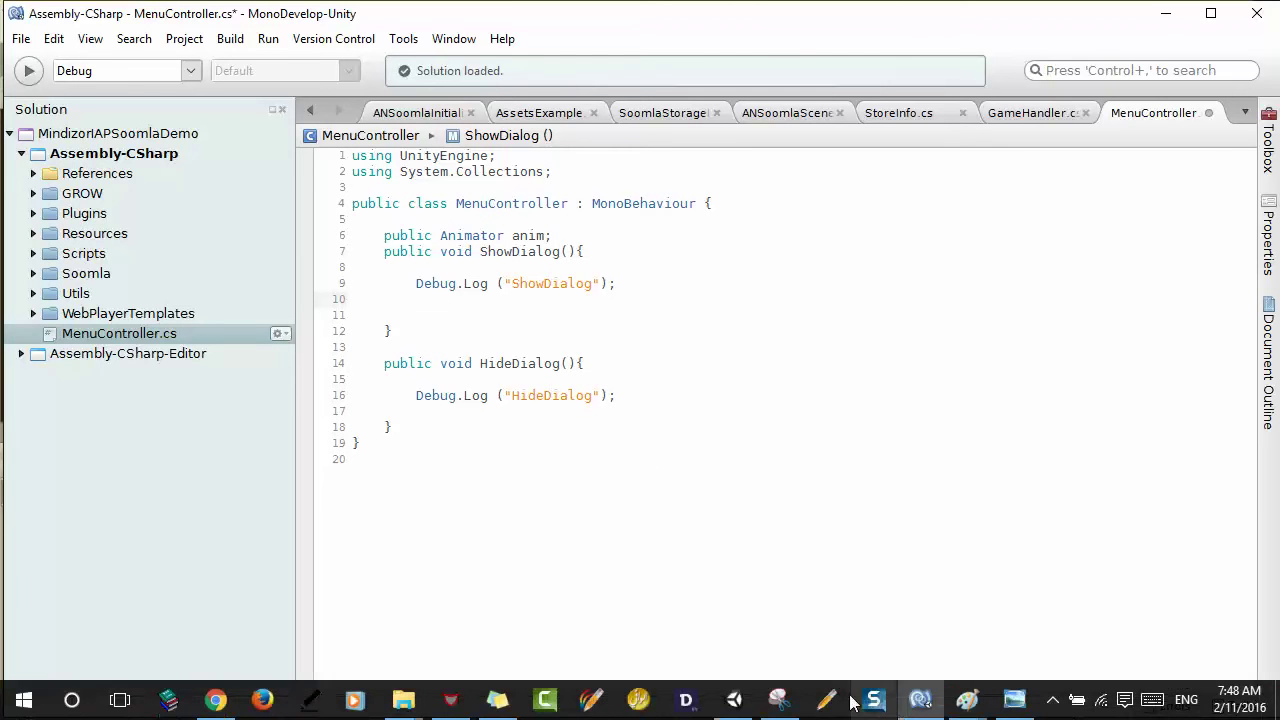
Step: Check the SlideUpMenu keyframes, review the NoMenuAnim→SlideDownMenu and SlideUpMenu→NoMenuAnim transitions, then enter Play mode
click(922, 700)
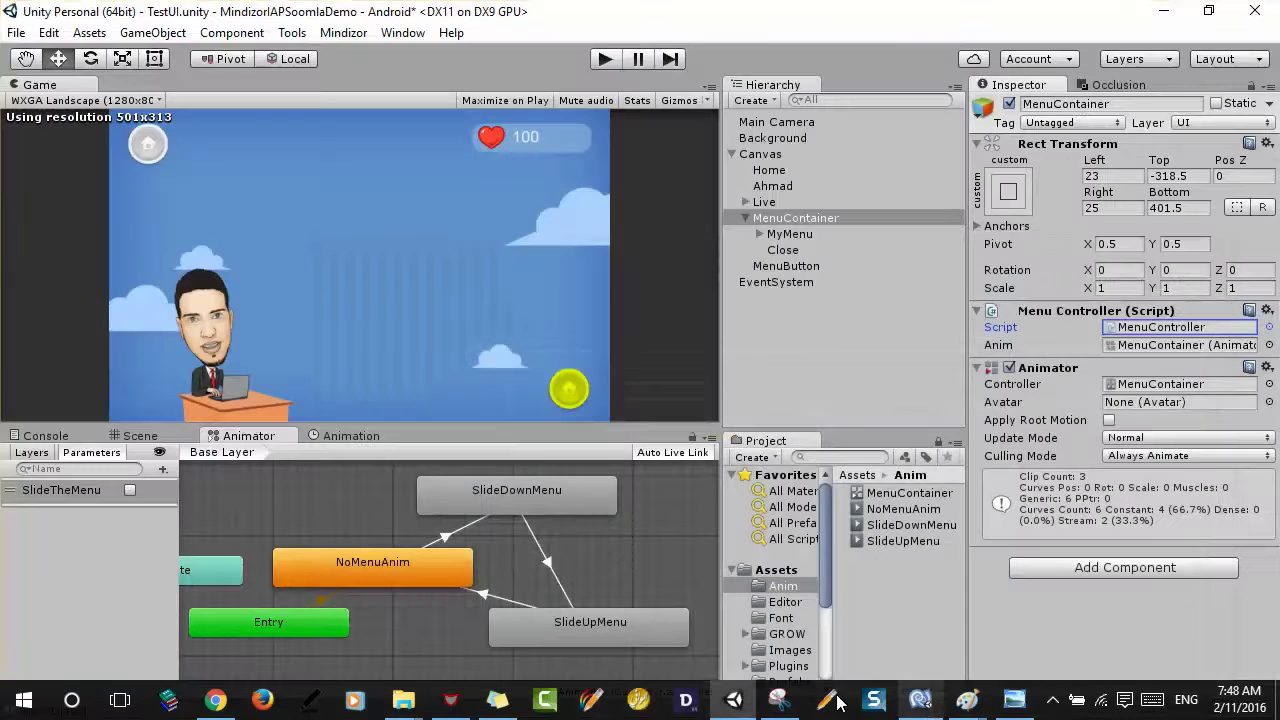
click(352, 438)
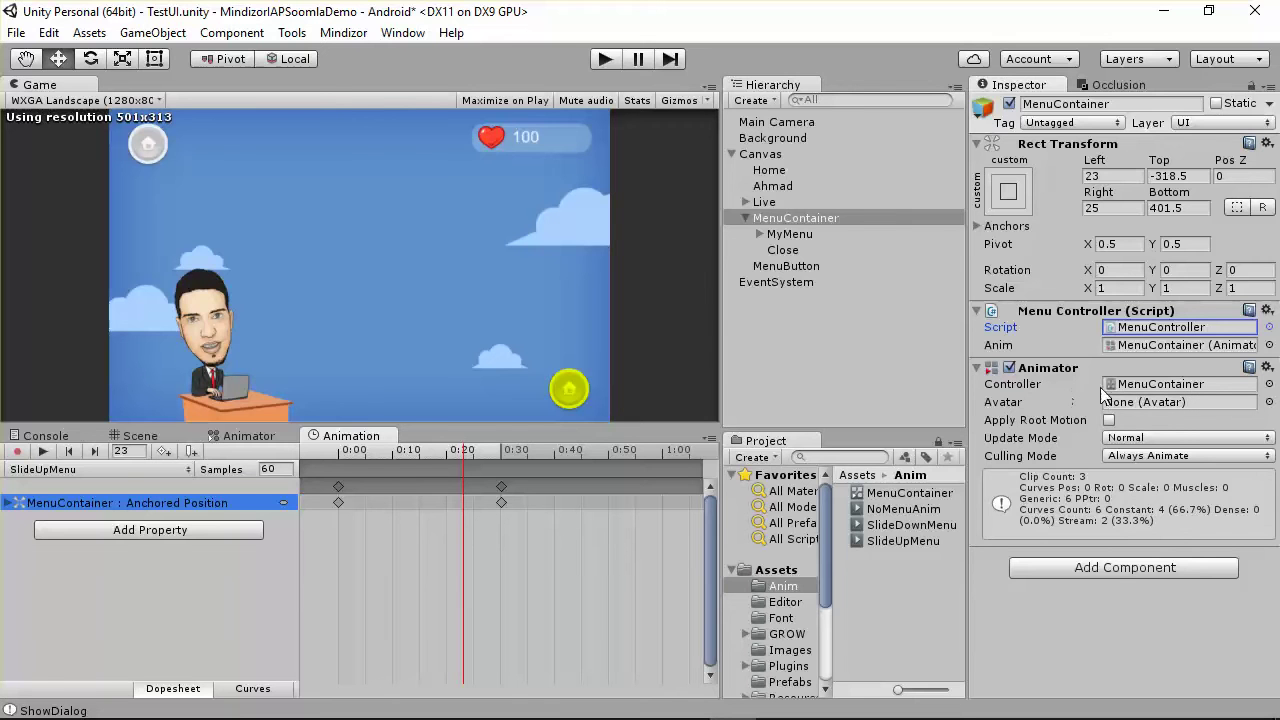
click(243, 436)
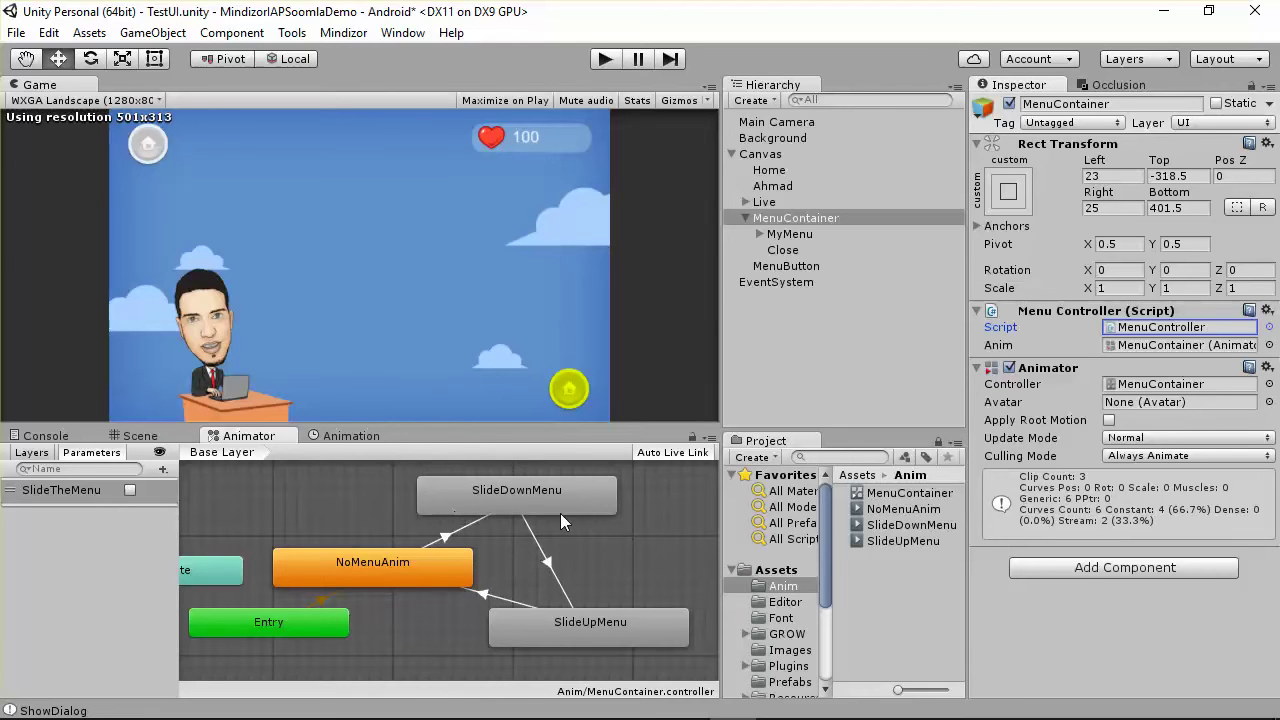
click(452, 534)
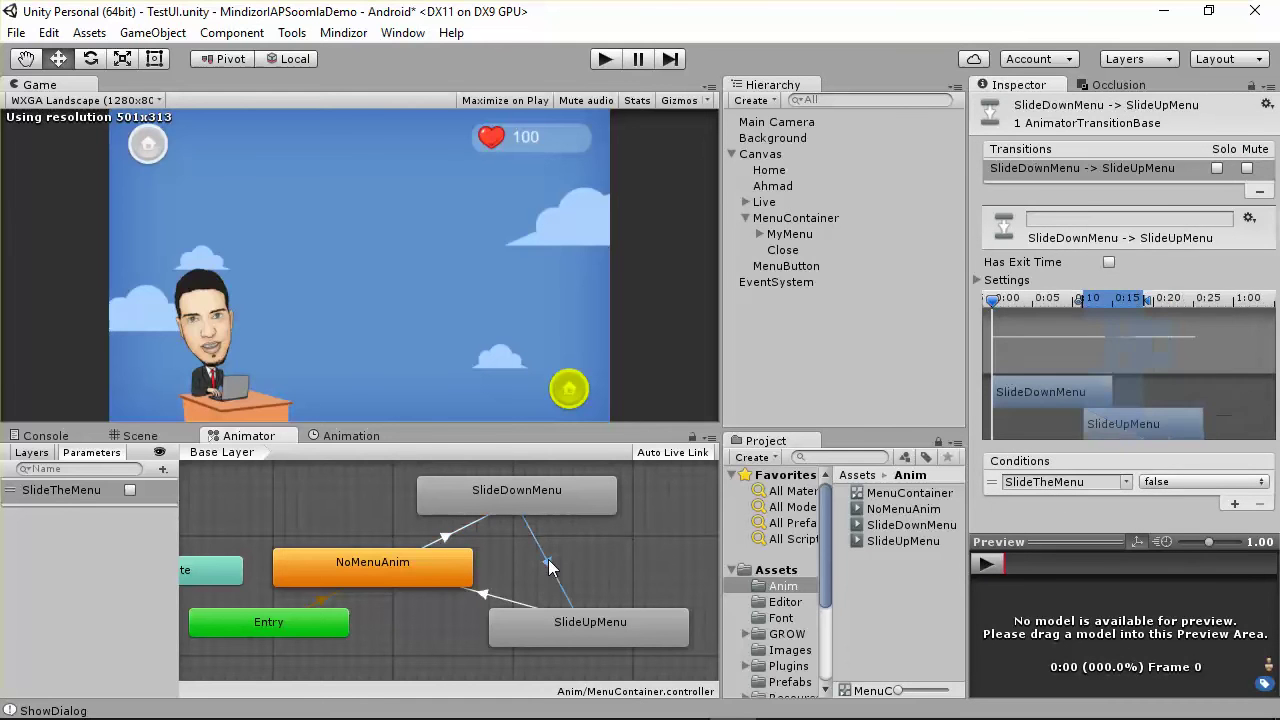
click(490, 600)
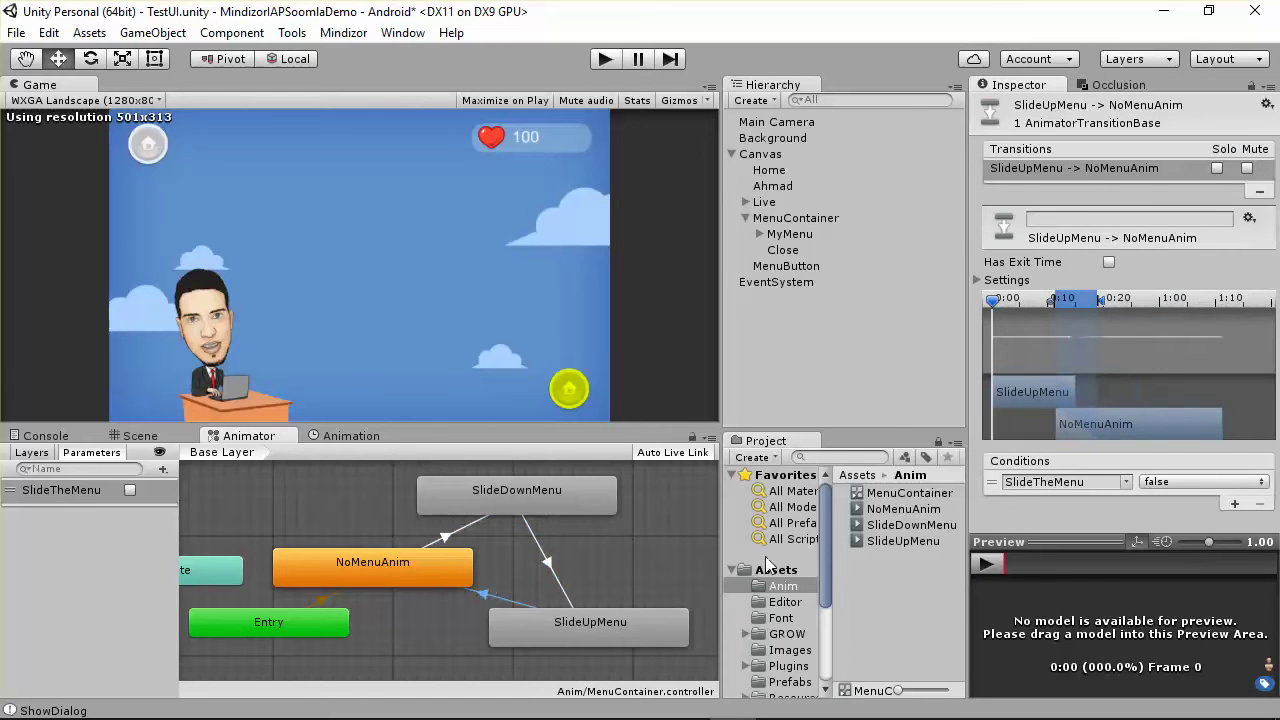
click(598, 60)
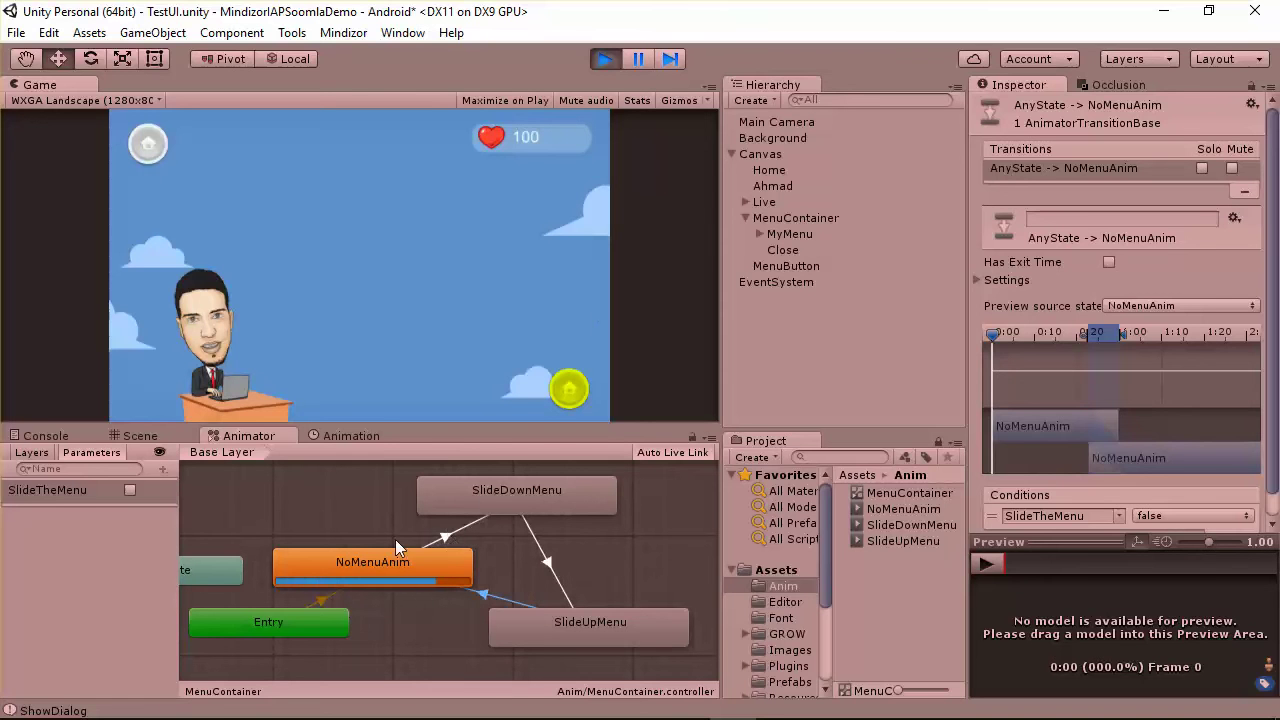
Step: Toggle SlideTheMenu on, off and on to watch the menu slide in and out, then stop playing
click(130, 489)
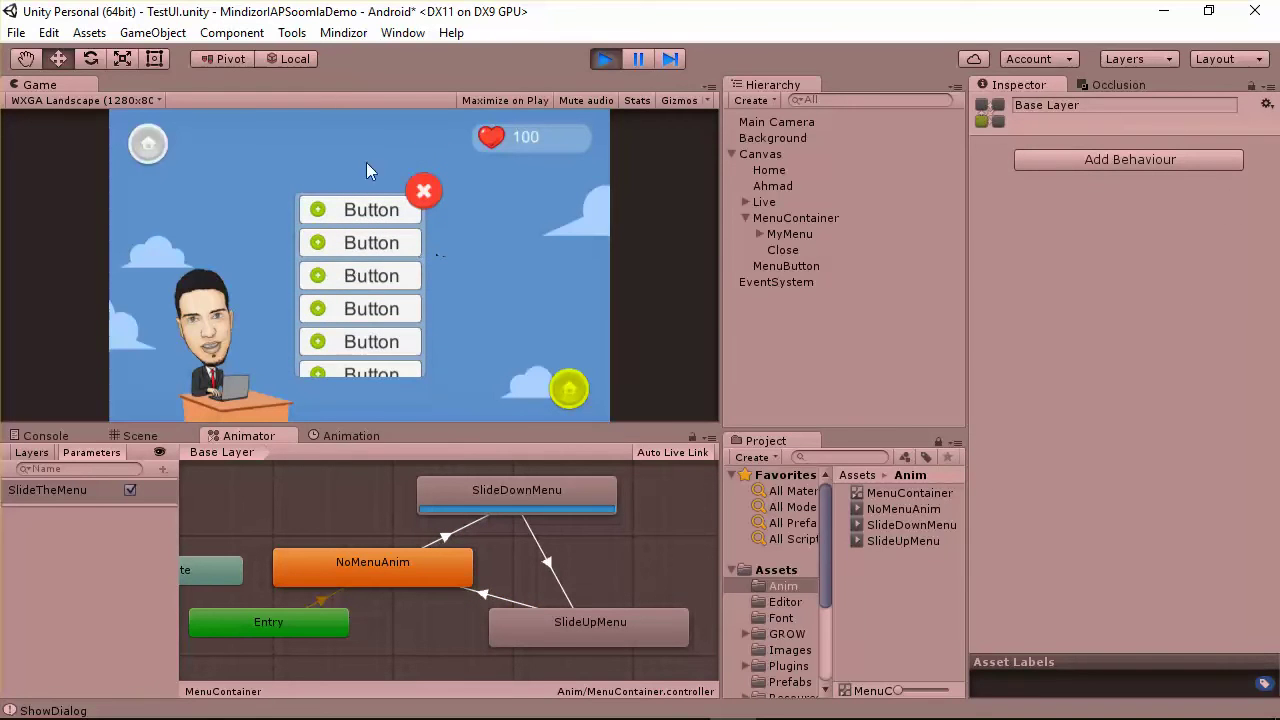
click(130, 490)
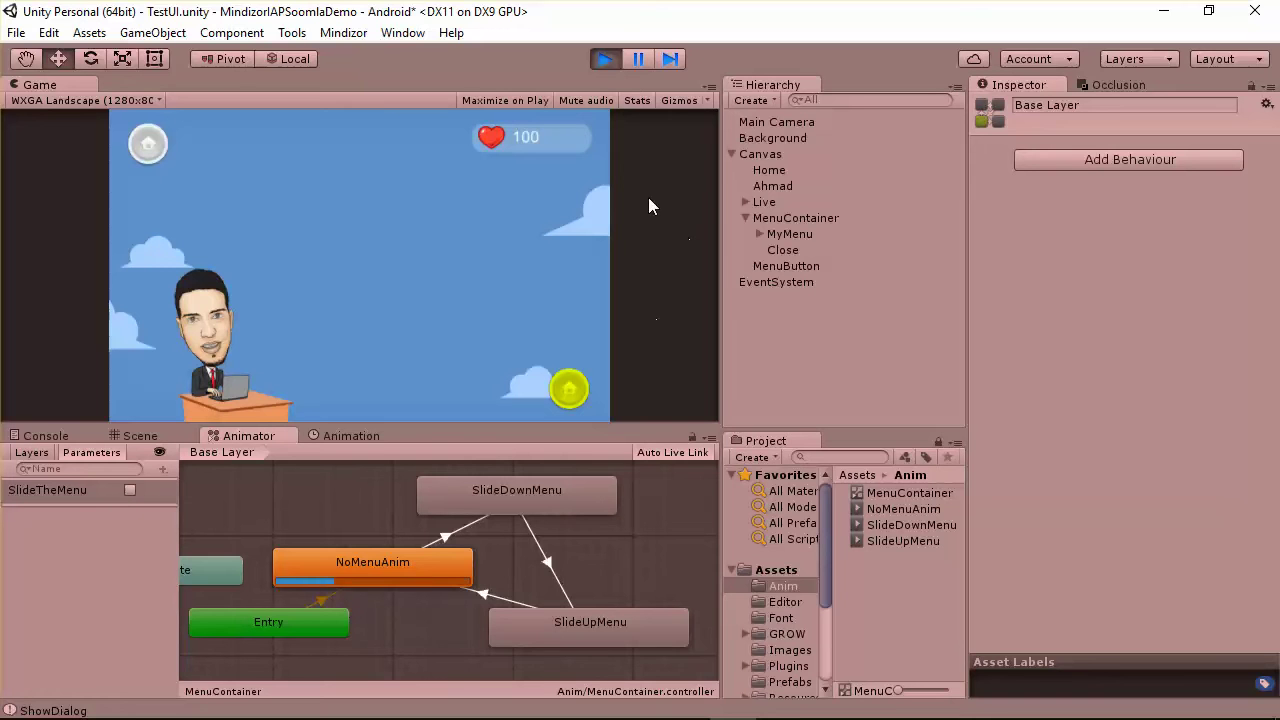
click(130, 490)
click(607, 62)
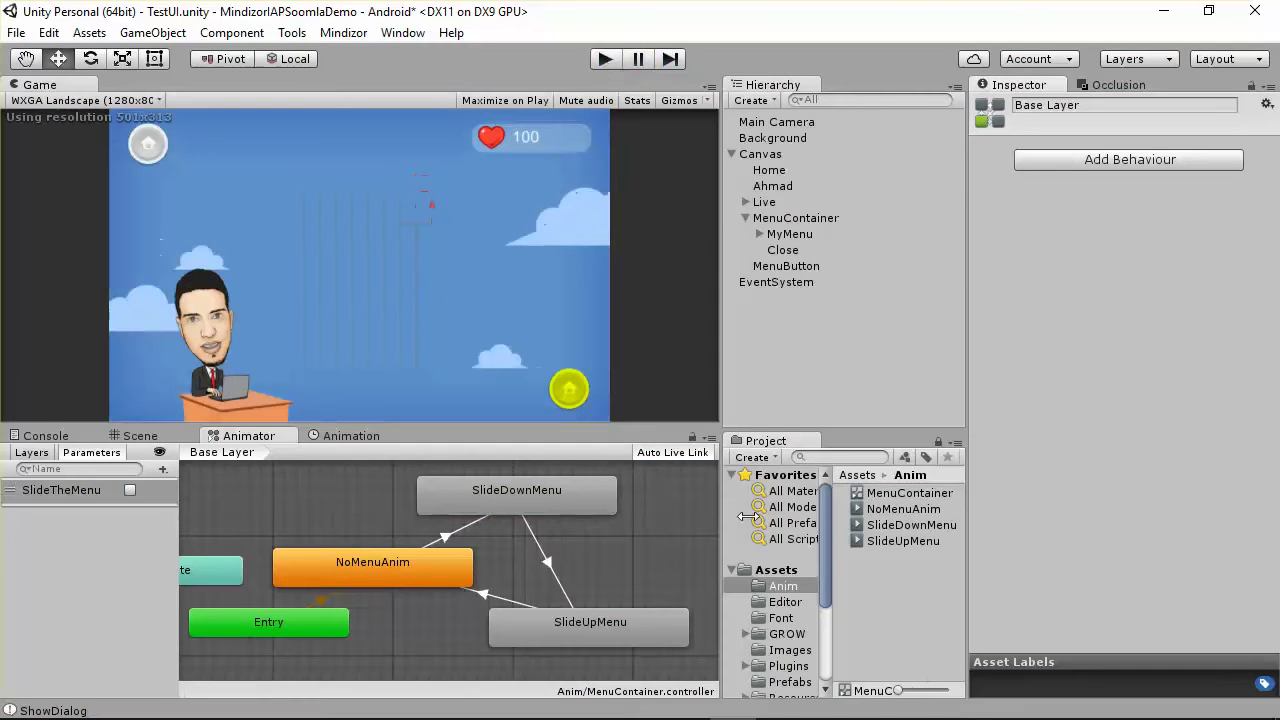
click(918, 700)
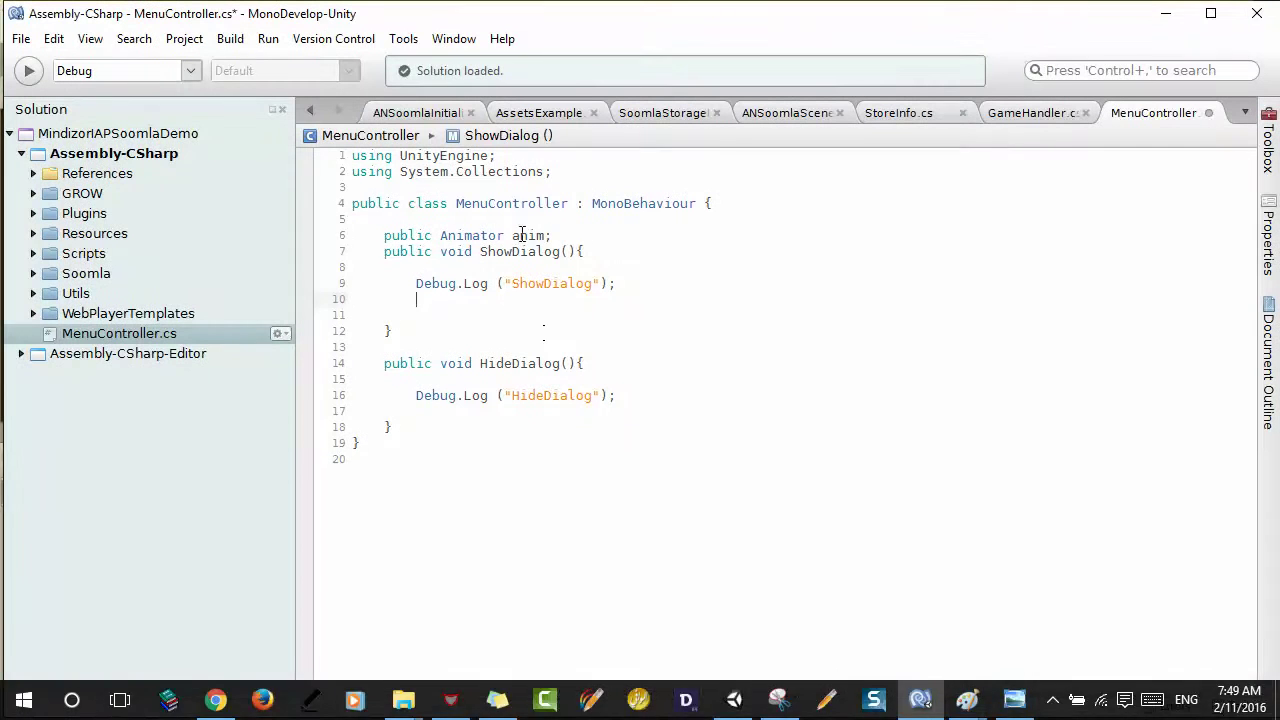
Step: Write anim.SetBool("SlideTheMenu", true); on the empty line in ShowDialog
click(540, 235)
double_click(520, 235)
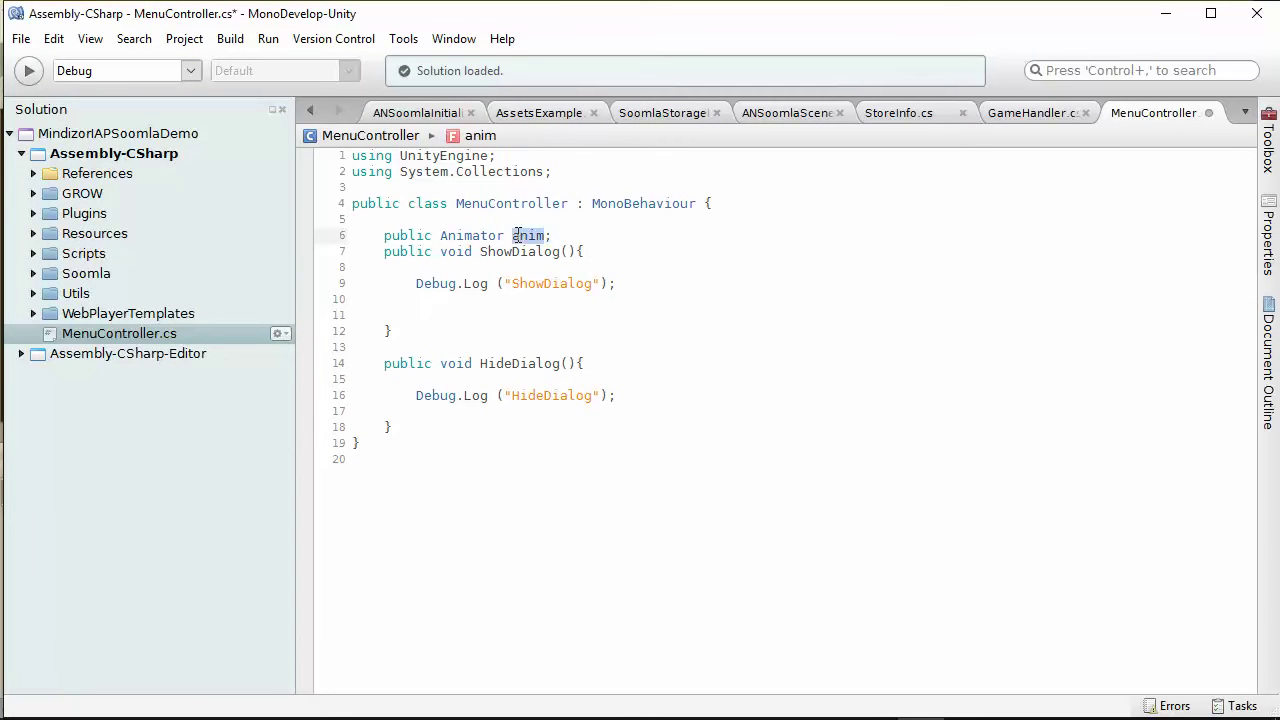
click(479, 298)
text(an)
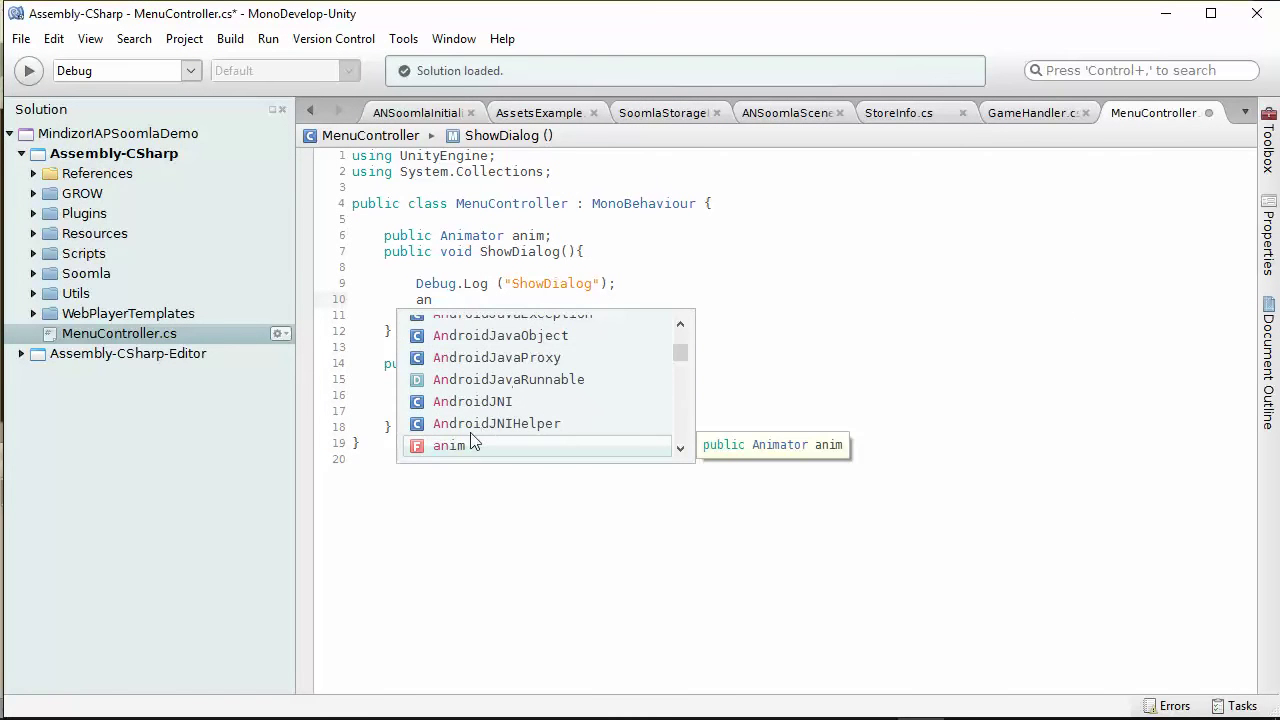
key(Return)
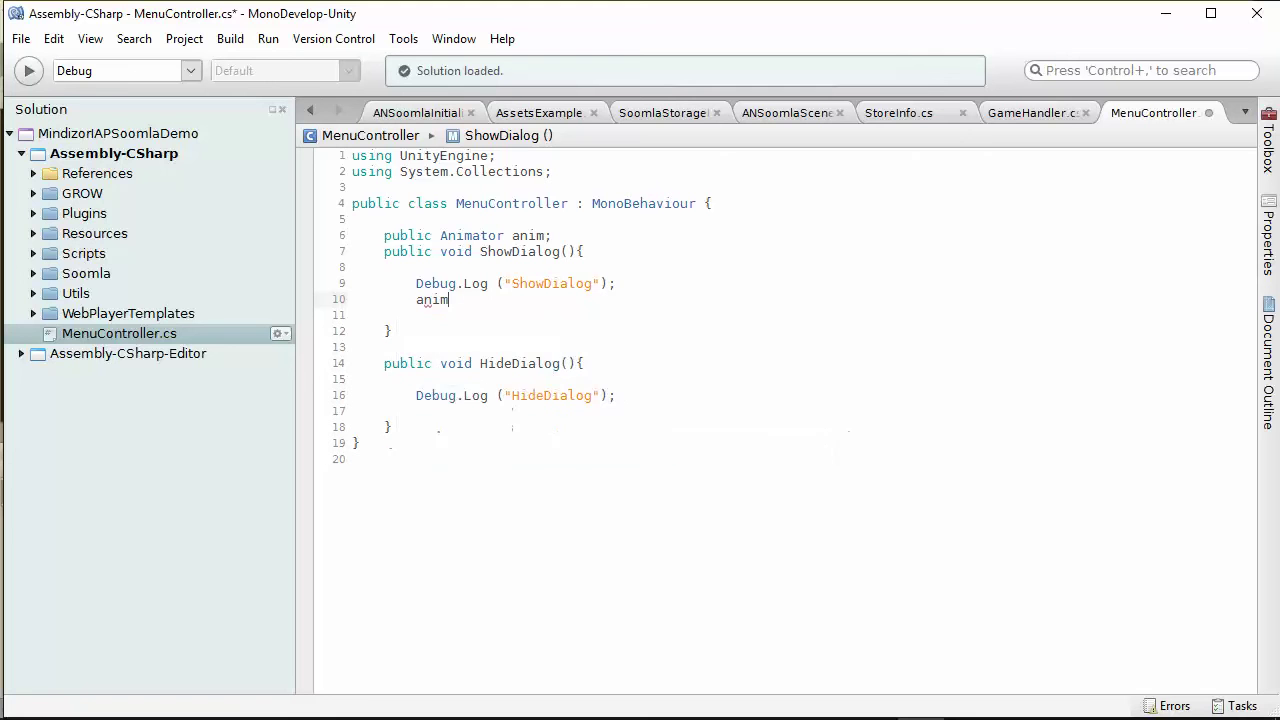
text(.set)
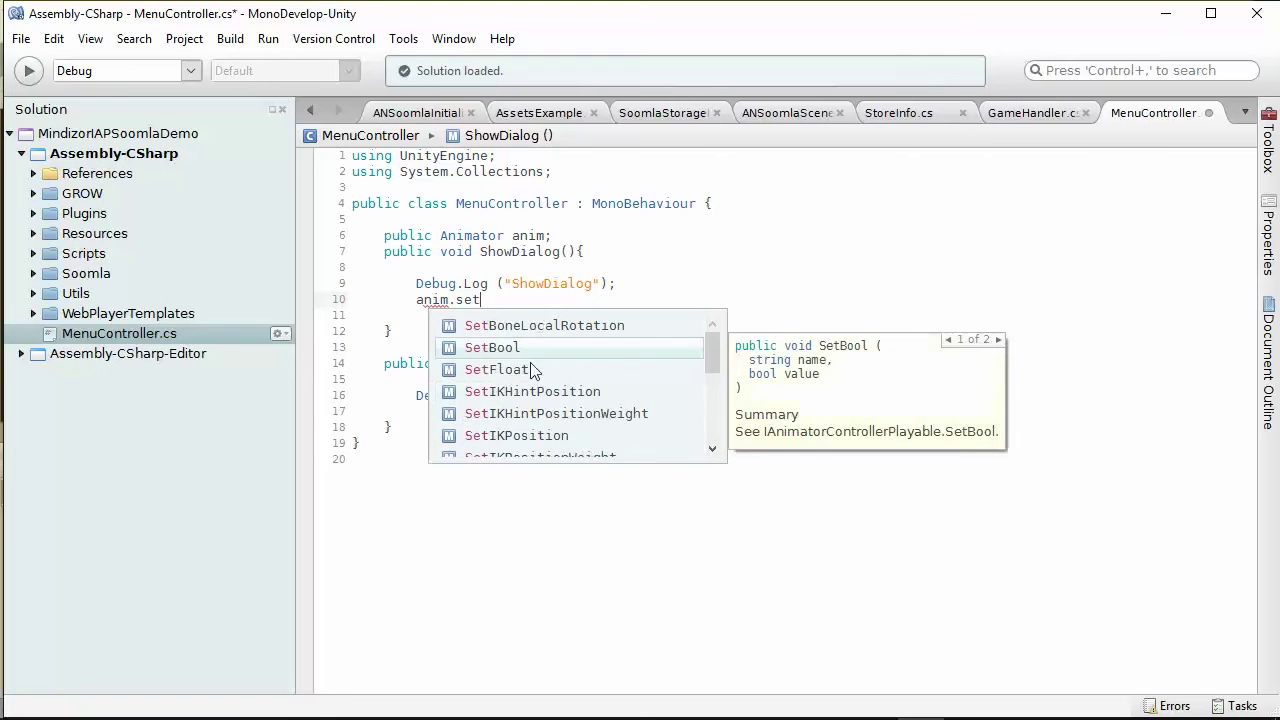
key(Return)
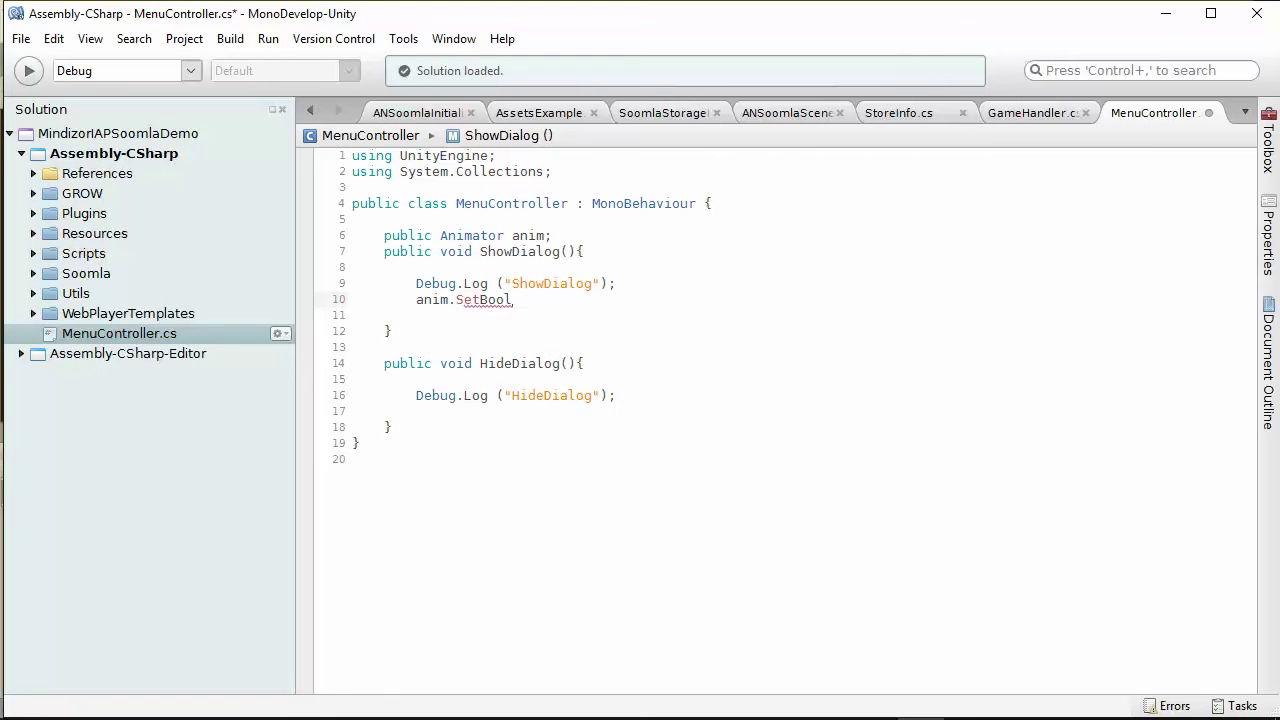
text(())
text(;)
text(")
text(SlideTheMenu)
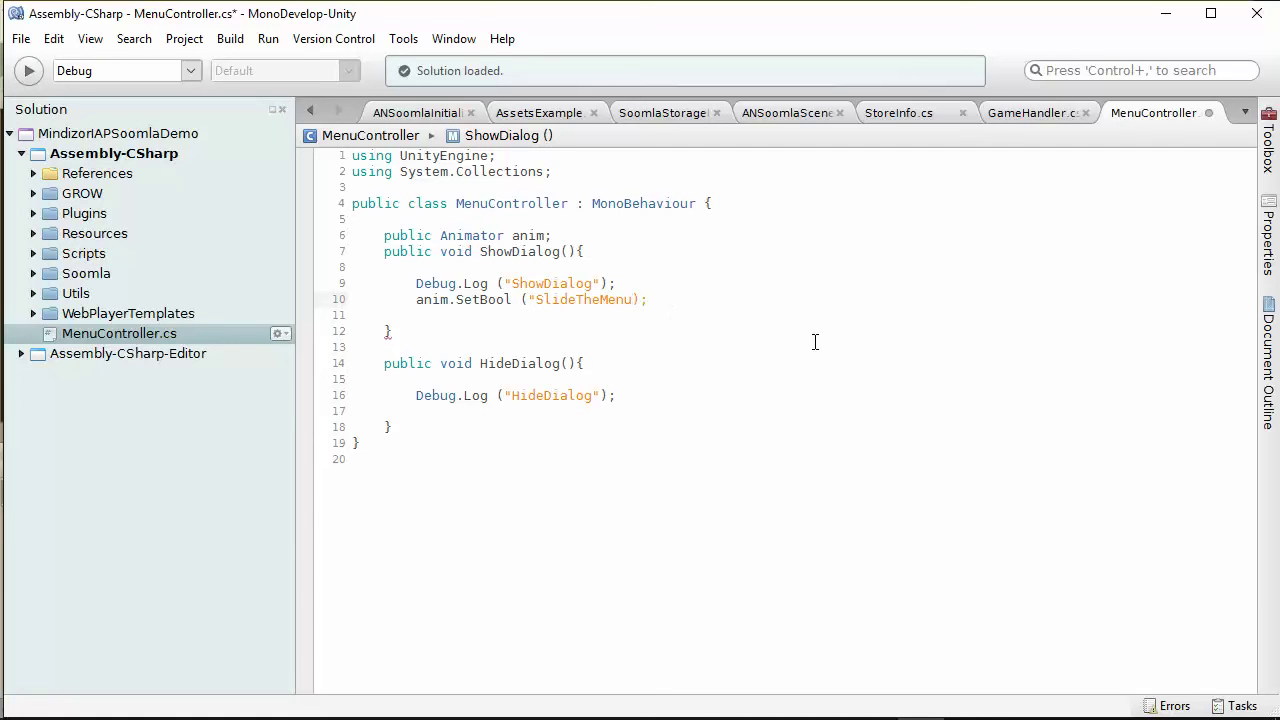
text(",)
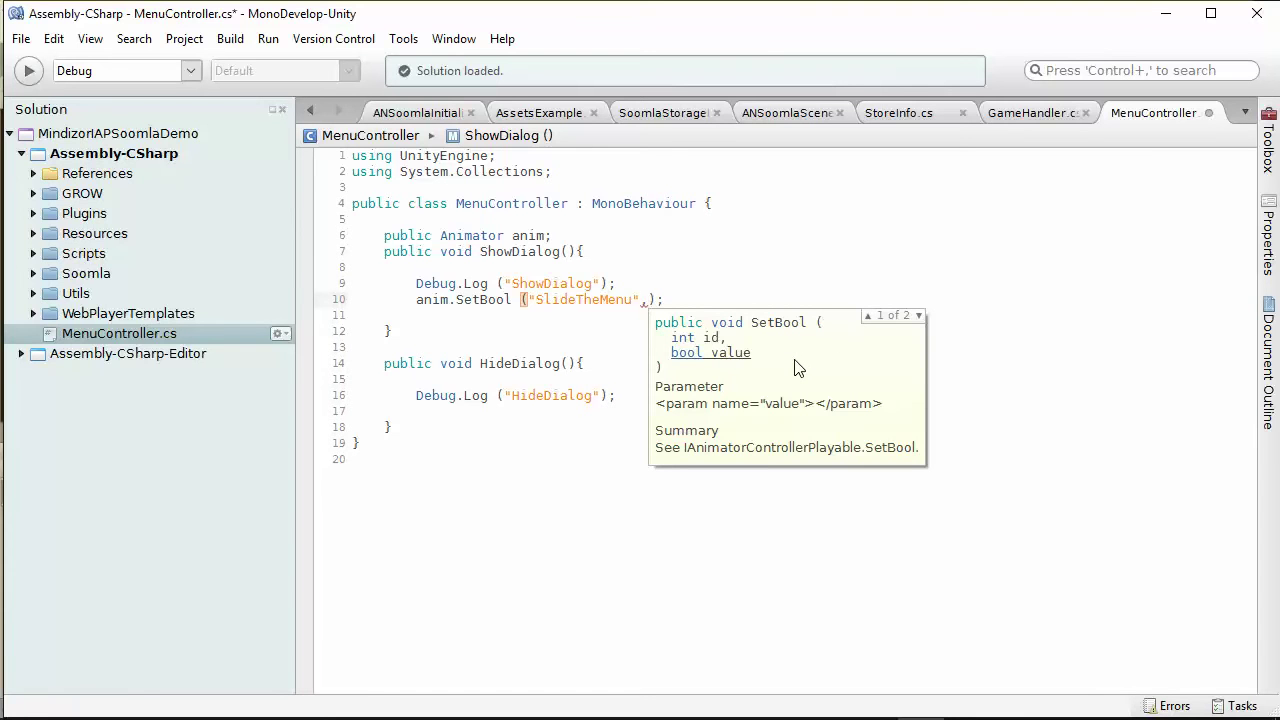
text(true)
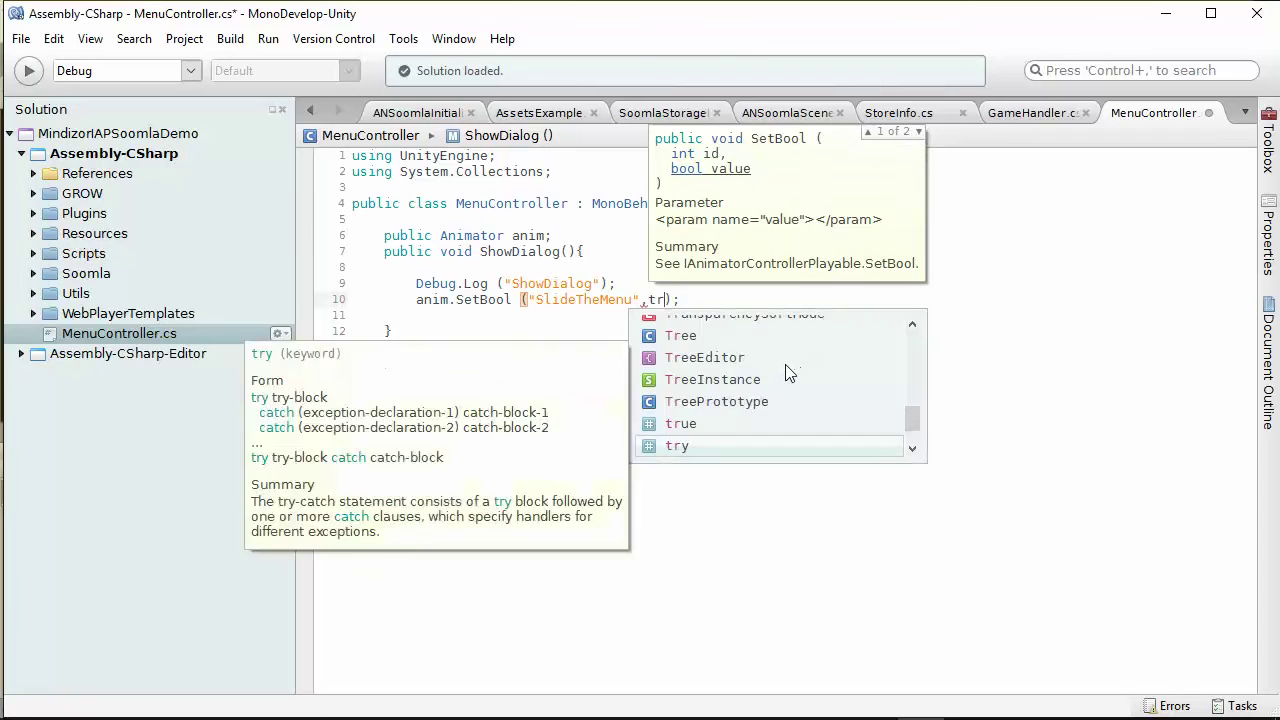
Step: Copy the SetBool statement into HideDialog and change its value from true to false
drag(712, 299, 372, 299)
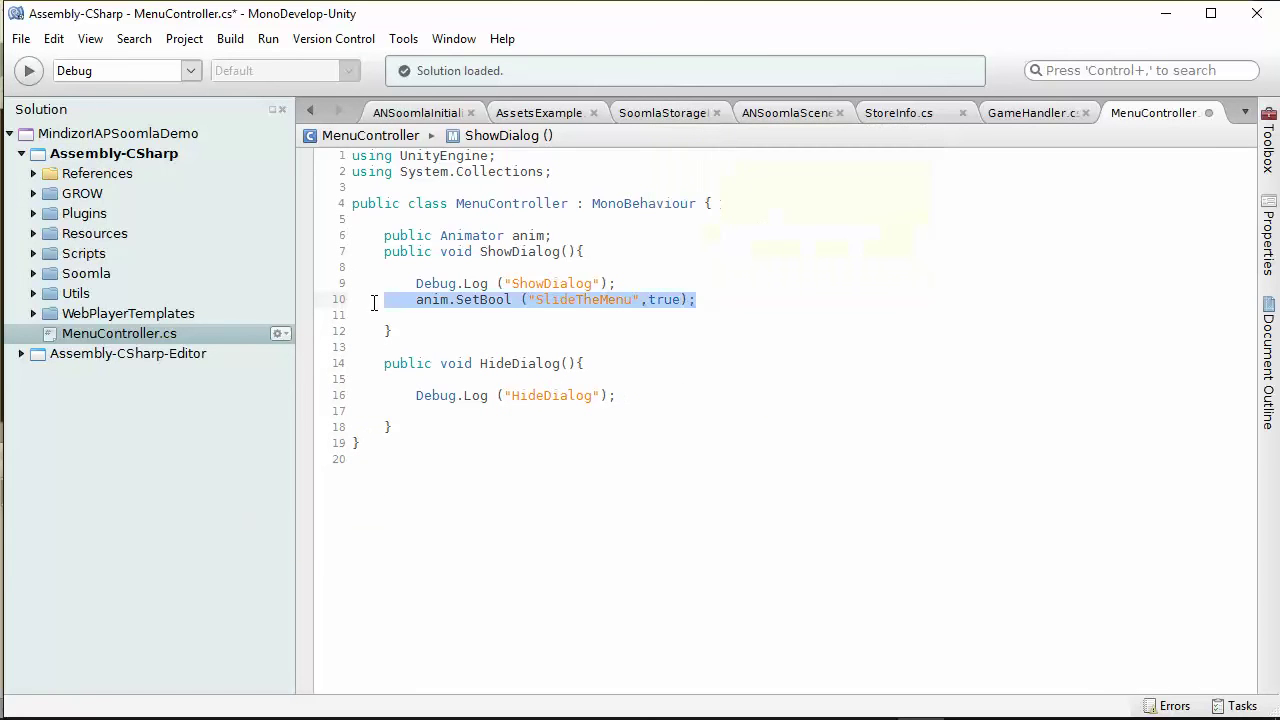
key(ctrl+c)
click(457, 411)
key(ctrl+v)
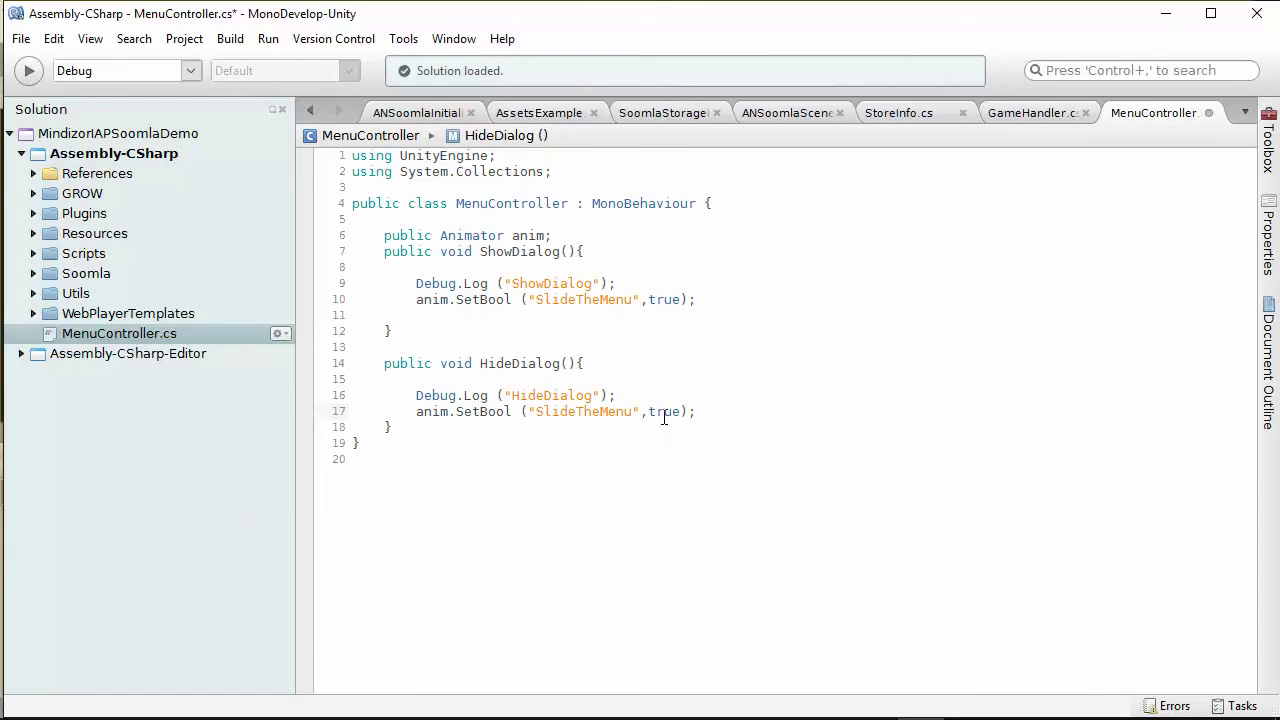
double_click(664, 411)
text(false)
Step: Save MenuController.cs and return to Unity
click(20, 38)
click(45, 117)
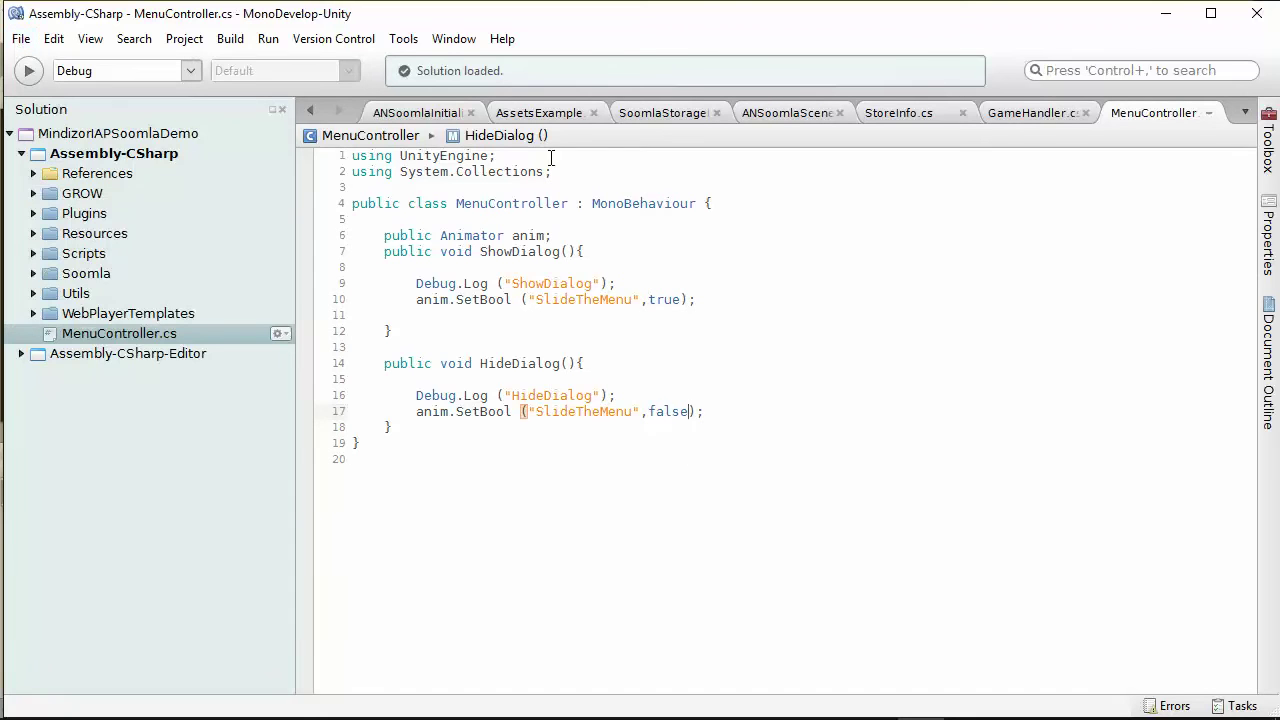
click(1164, 13)
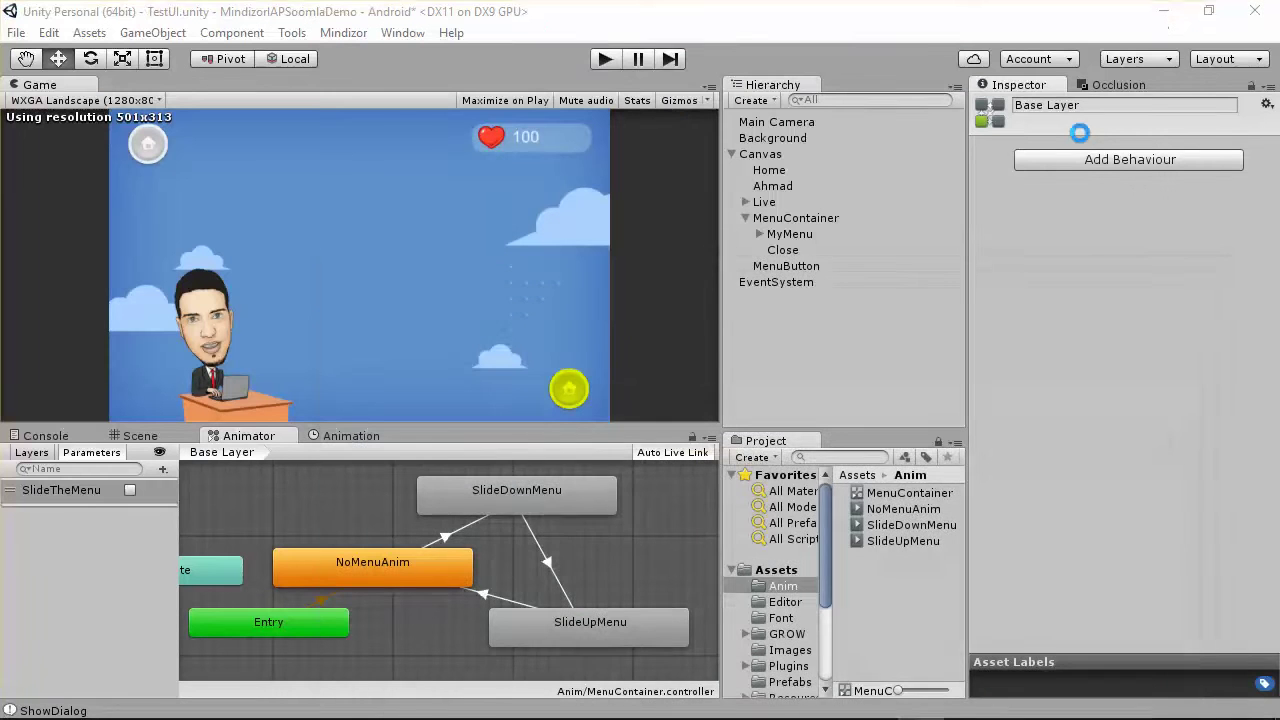
Step: In Play mode, open the in-game menu and close it to confirm it slides, then stop
click(606, 64)
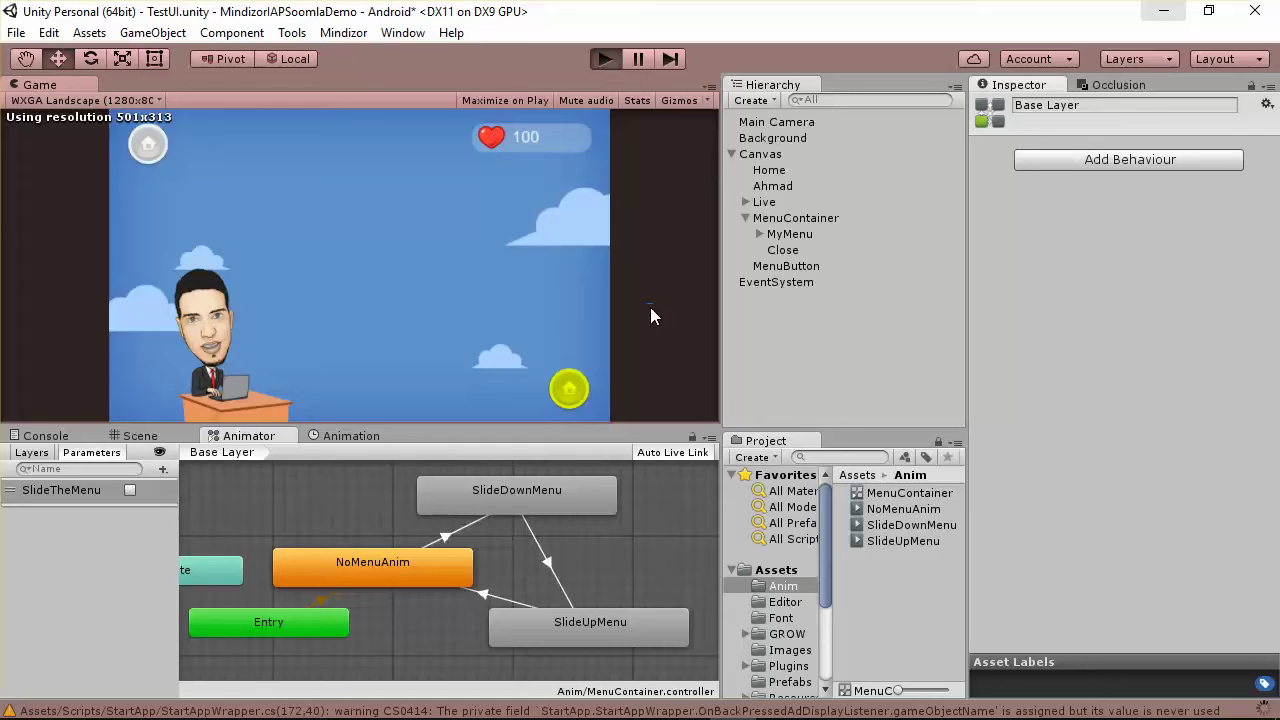
key(ctrl+p)
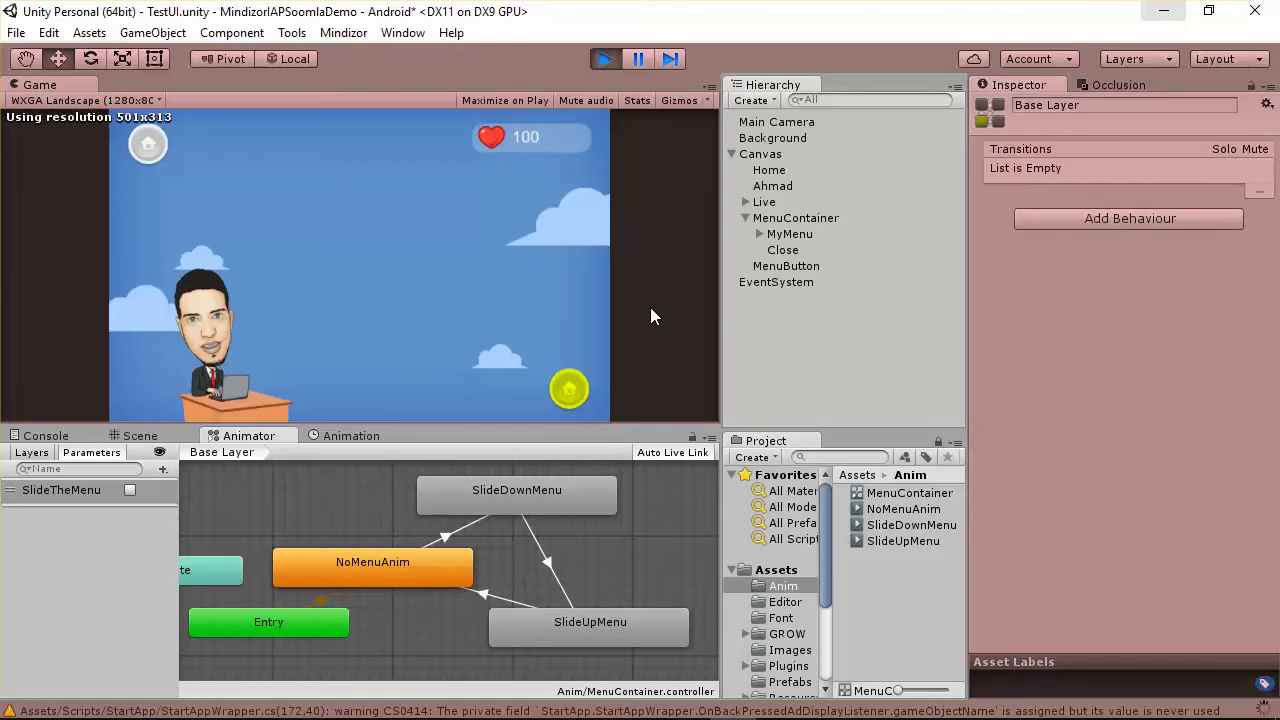
click(569, 389)
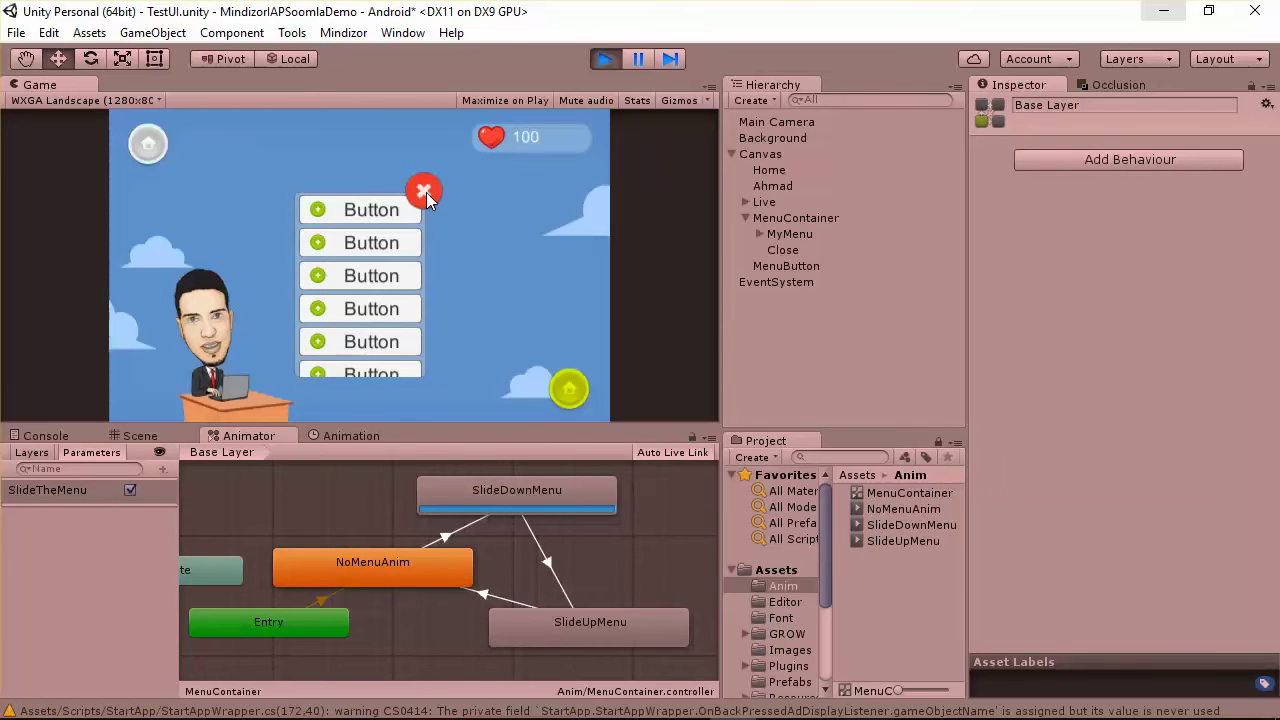
scroll(354, 330, down, 3)
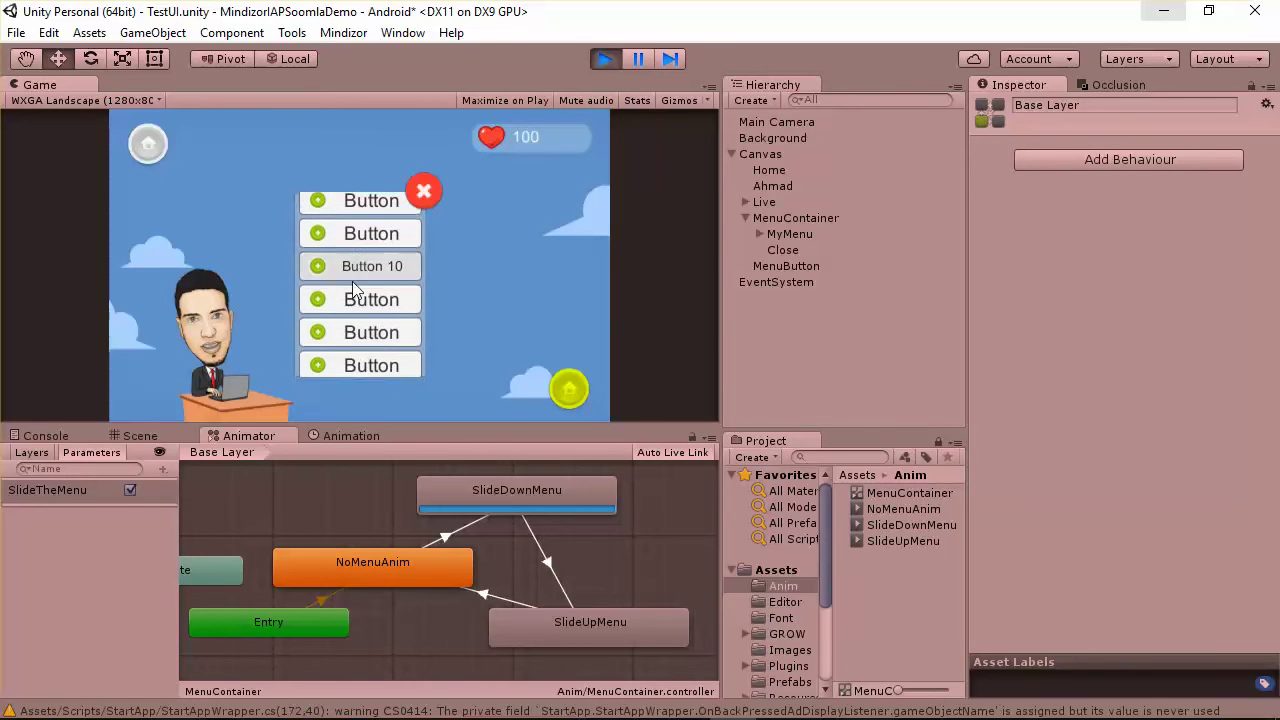
scroll(354, 300, up, 3)
click(419, 198)
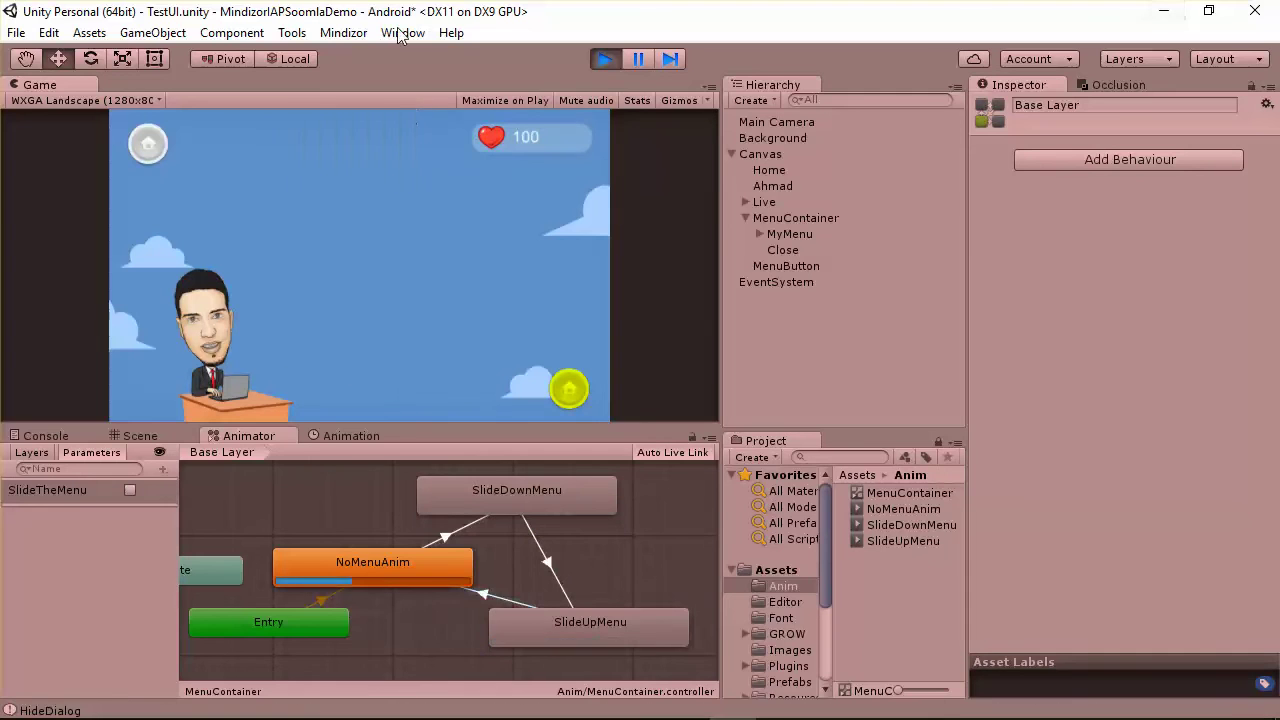
click(602, 60)
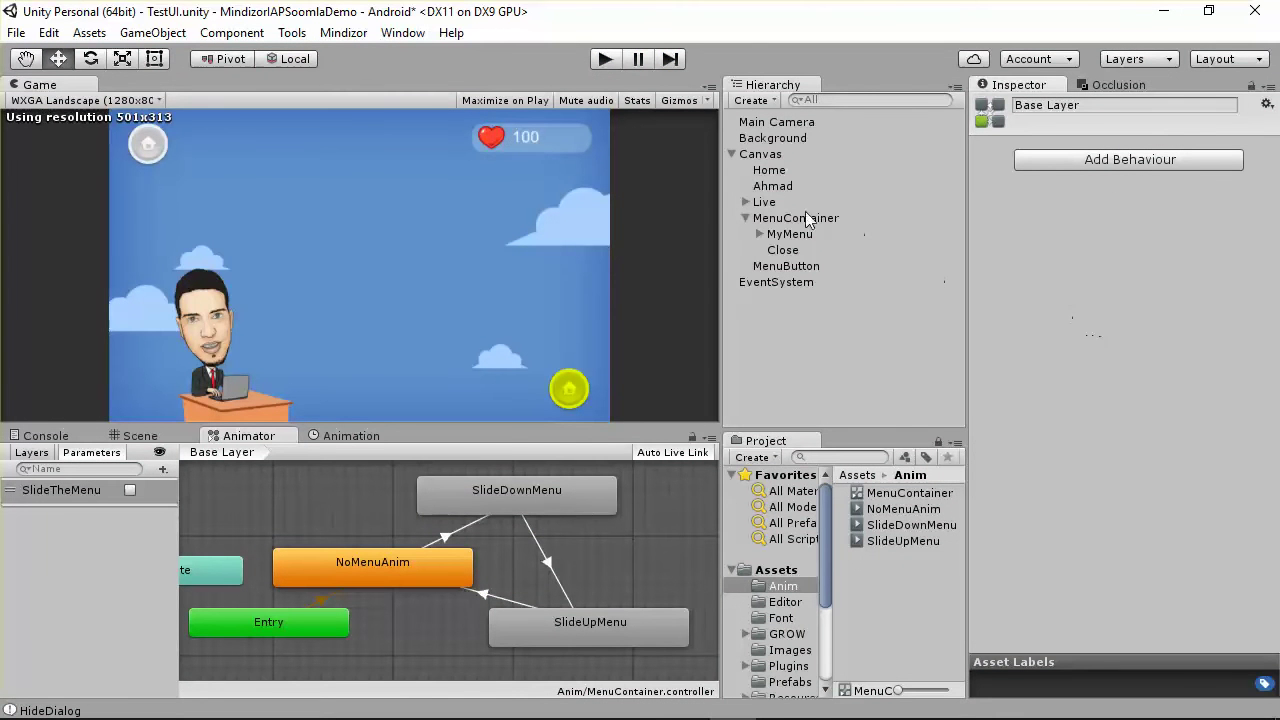
Step: Collapse MenuContainer and add a new UI Panel under Canvas
click(795, 219)
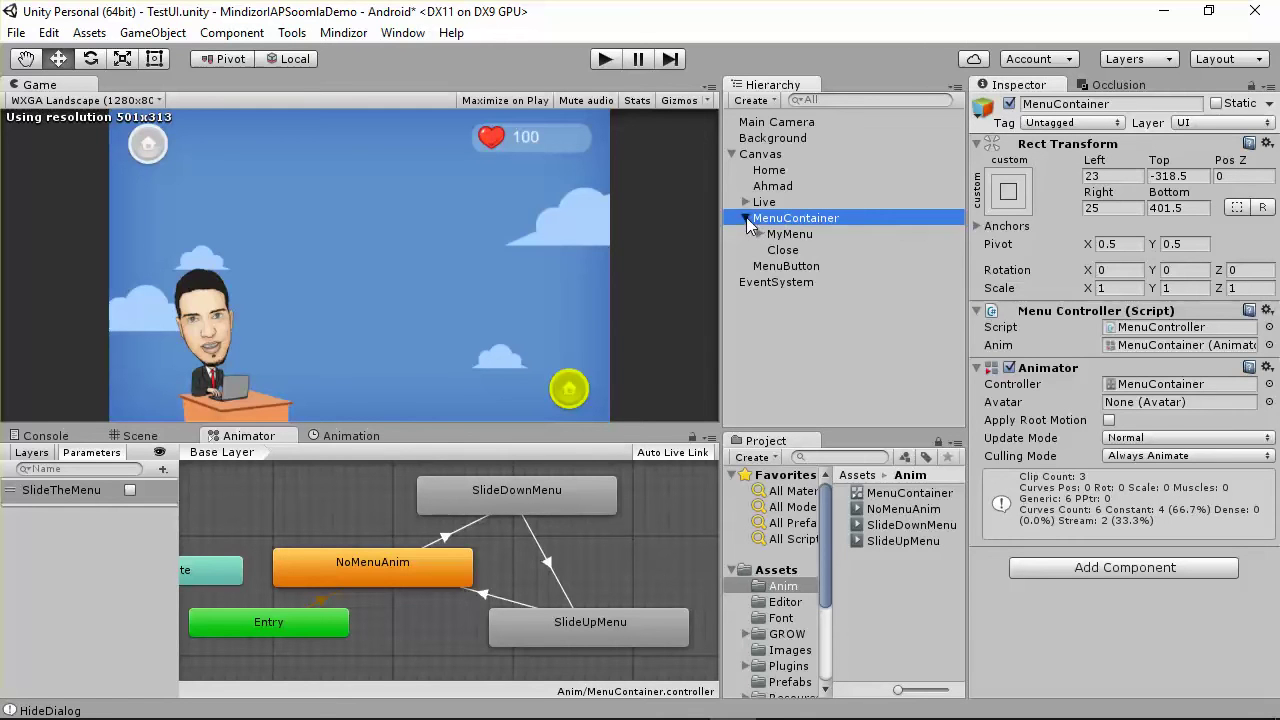
click(746, 219)
click(761, 156)
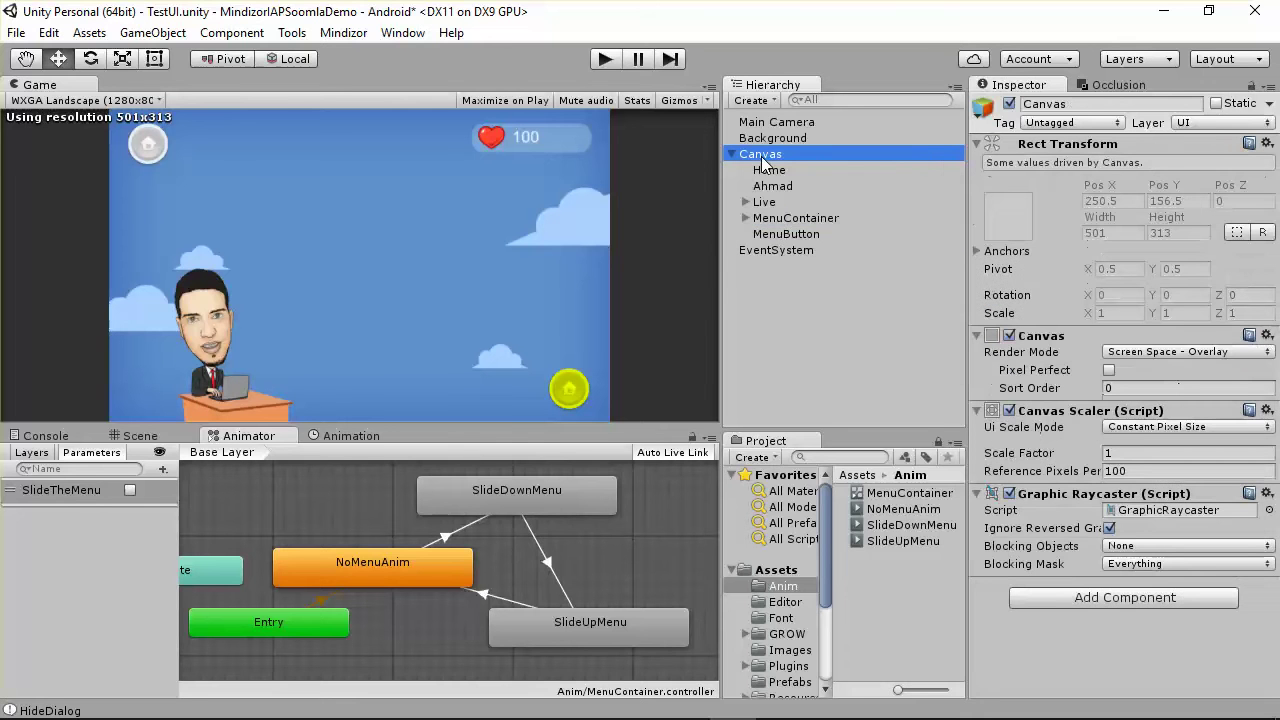
right_click(761, 156)
mouse_move(830, 438)
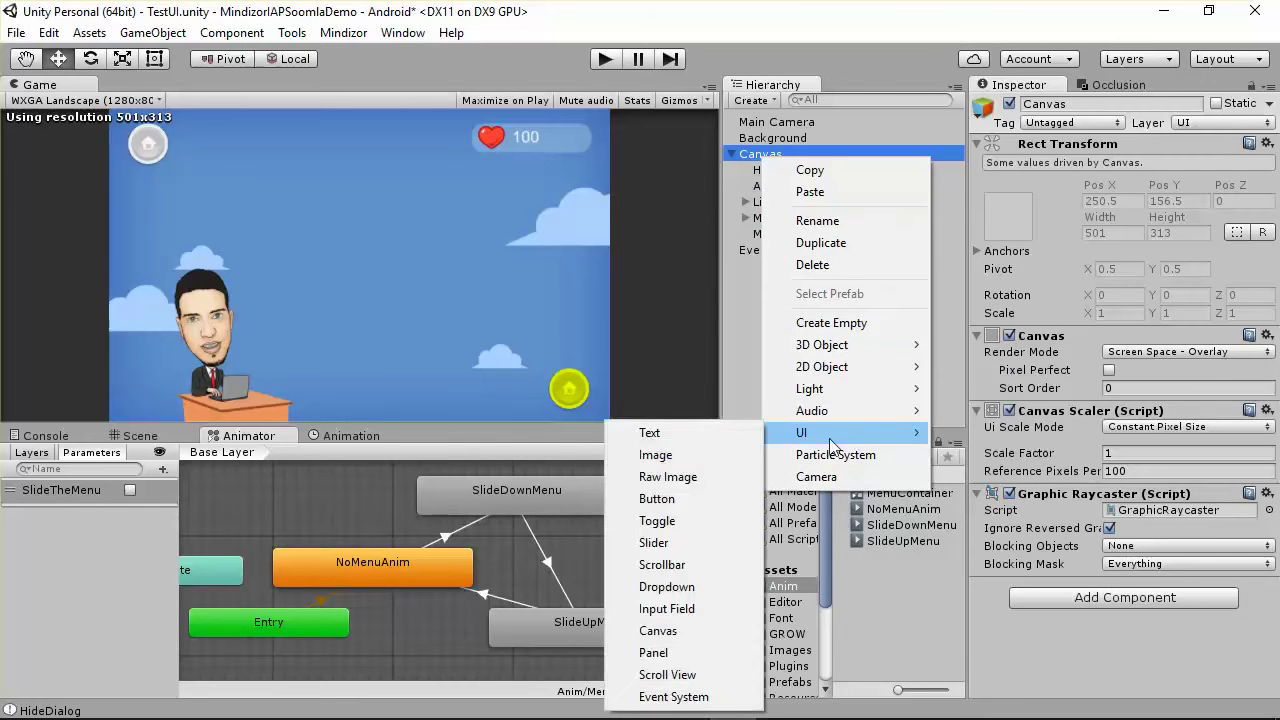
click(654, 653)
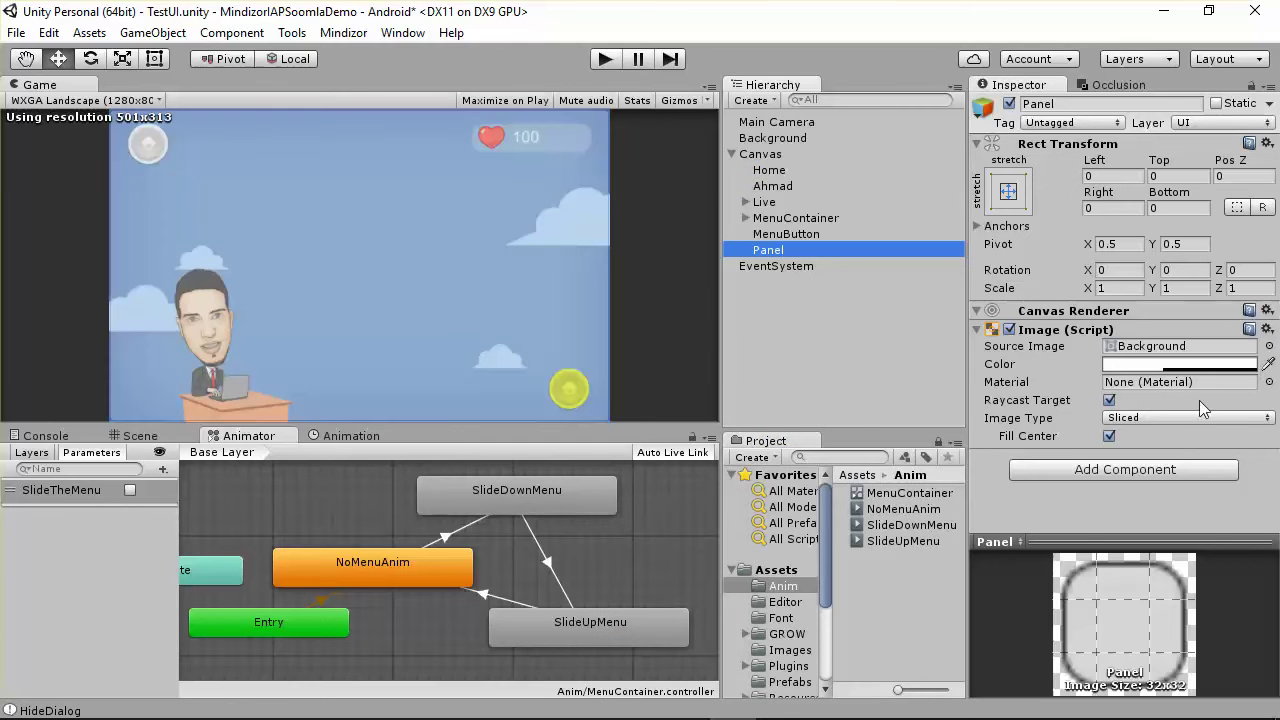
Step: Make the Panel black with alpha 143 and move it just above MenuContainer
click(1170, 365)
drag(712, 258, 829, 337)
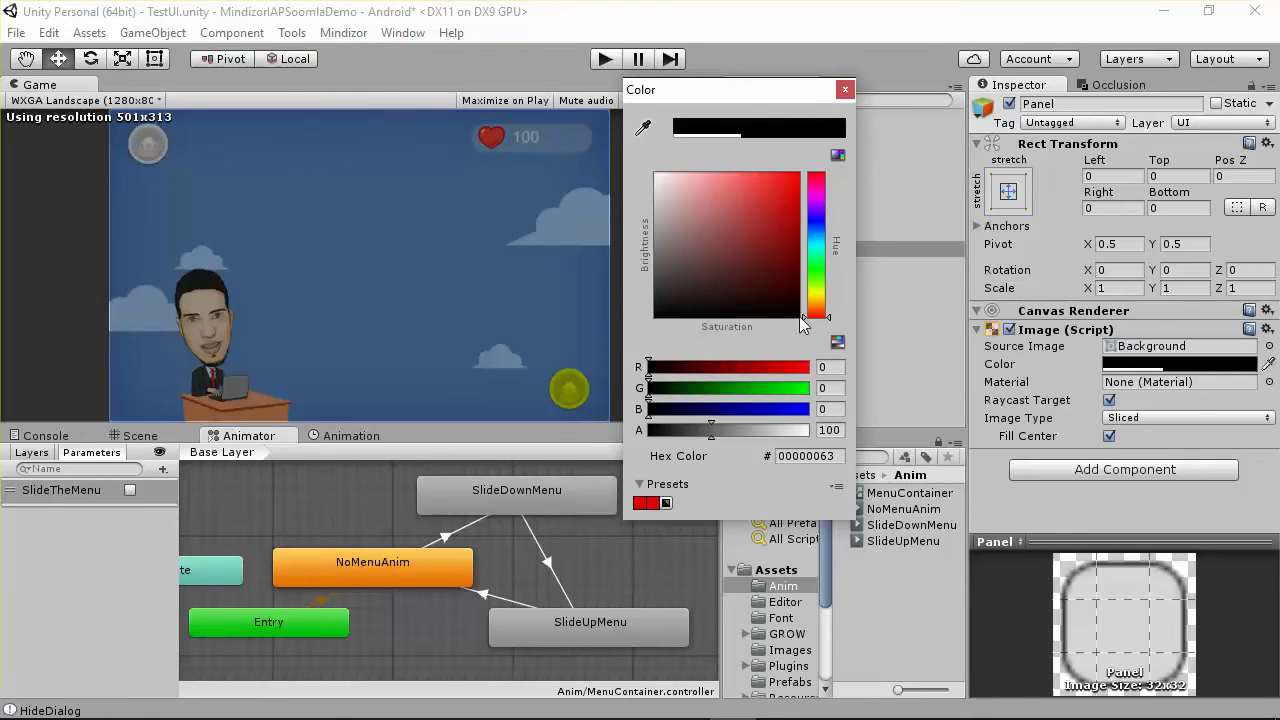
drag(711, 430, 737, 446)
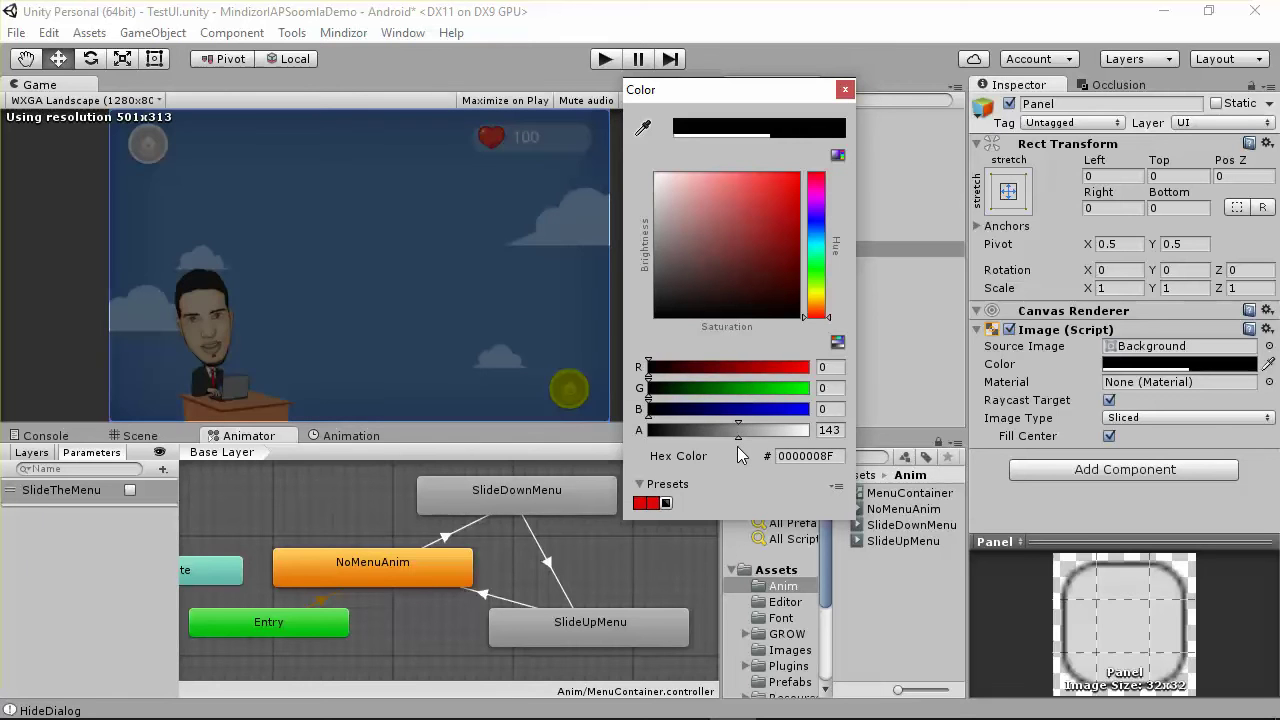
click(845, 89)
drag(774, 253, 780, 213)
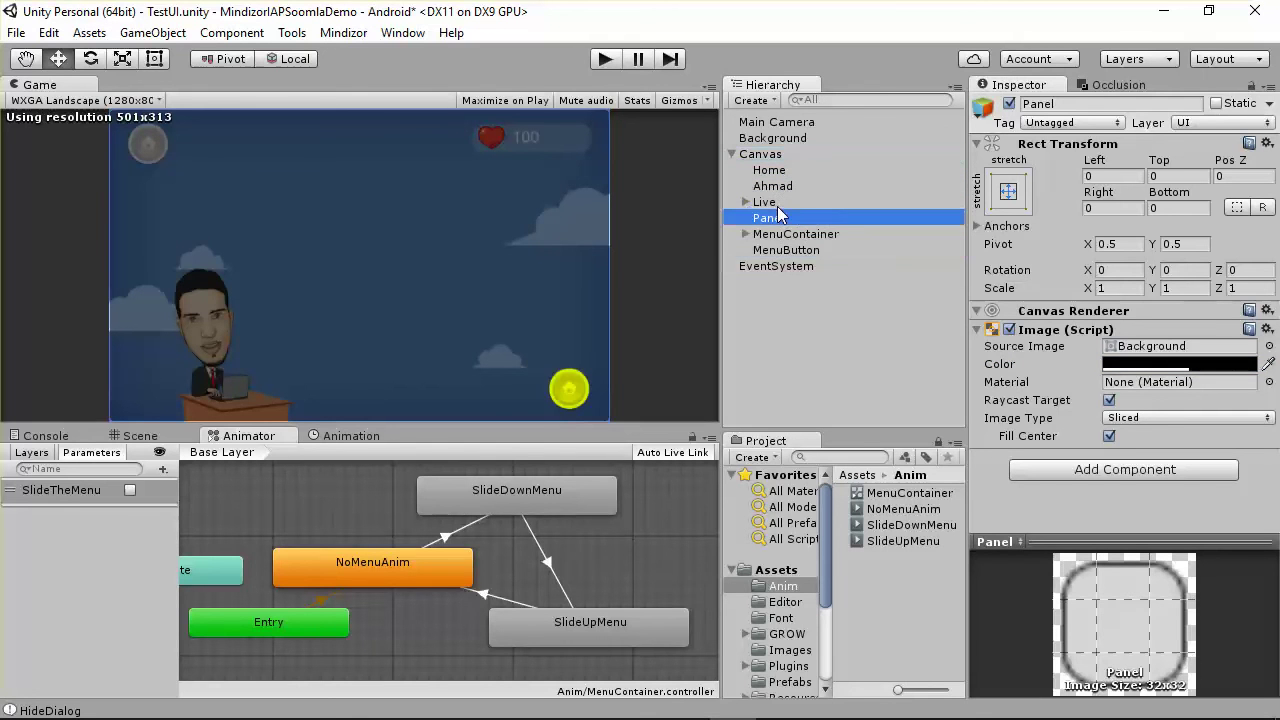
Step: Rename the Panel to OverlyPanel
click(1076, 105)
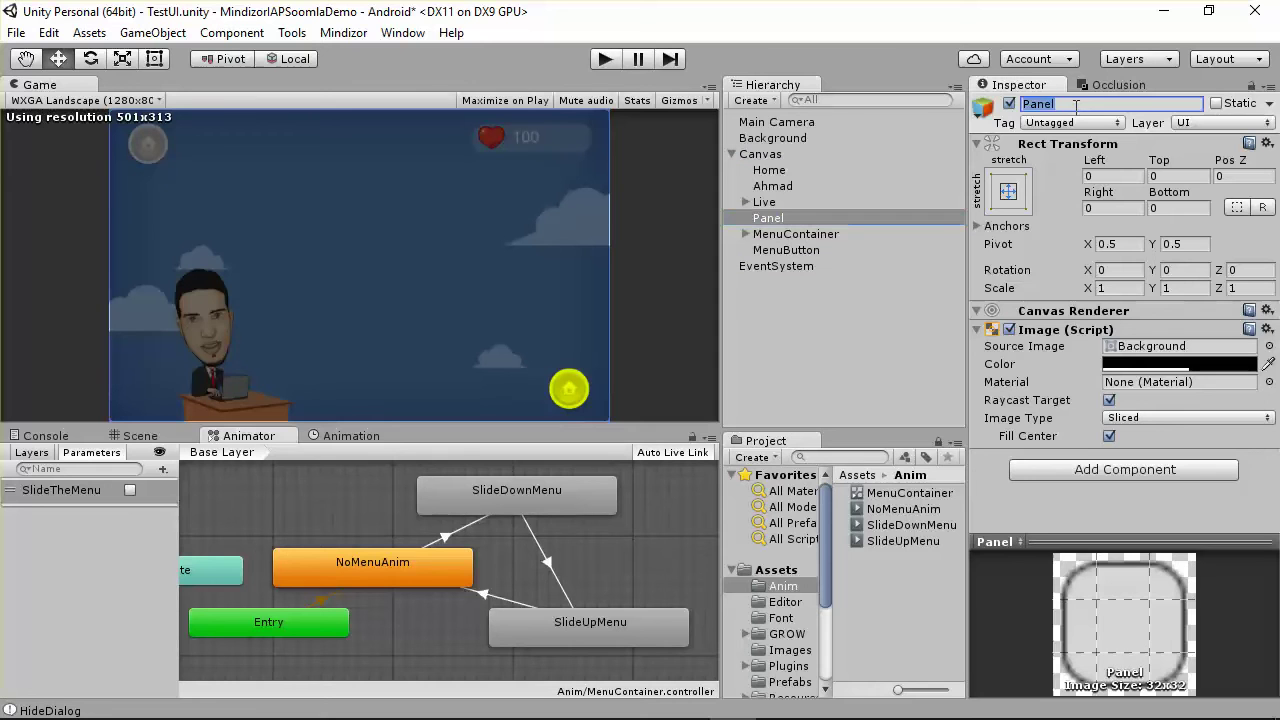
text(Overly)
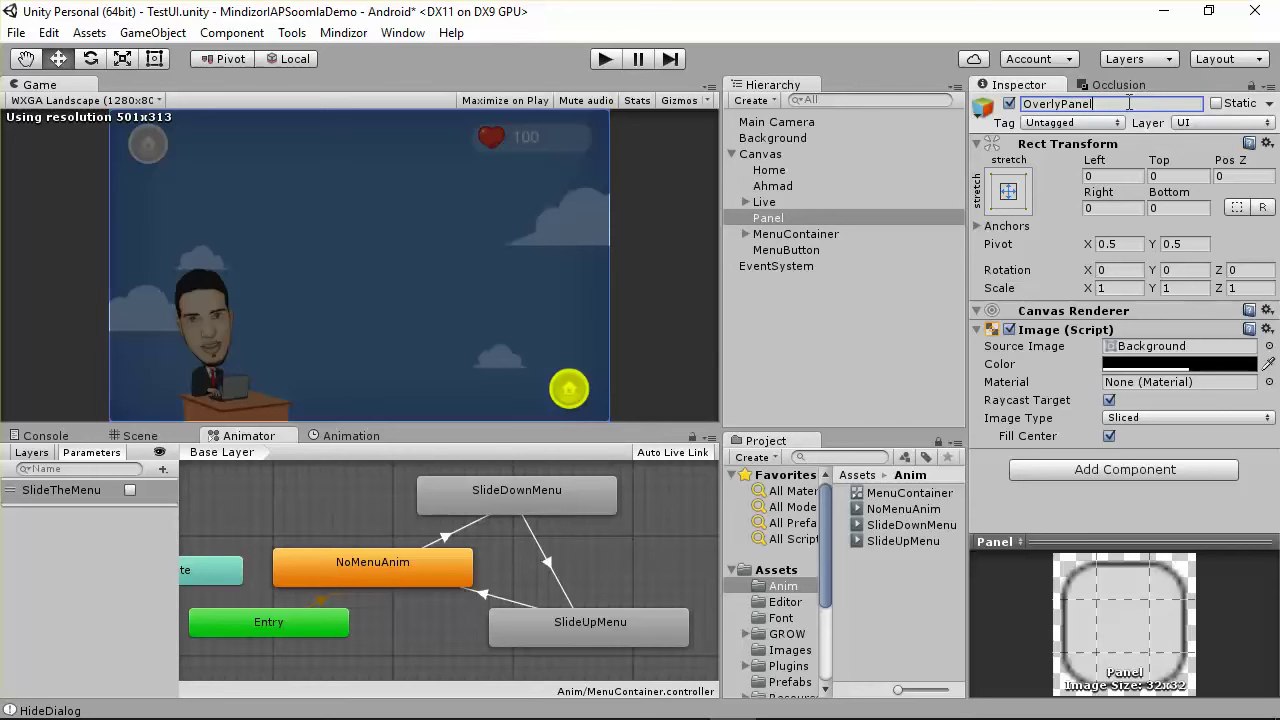
key(Return)
double_click(1085, 104)
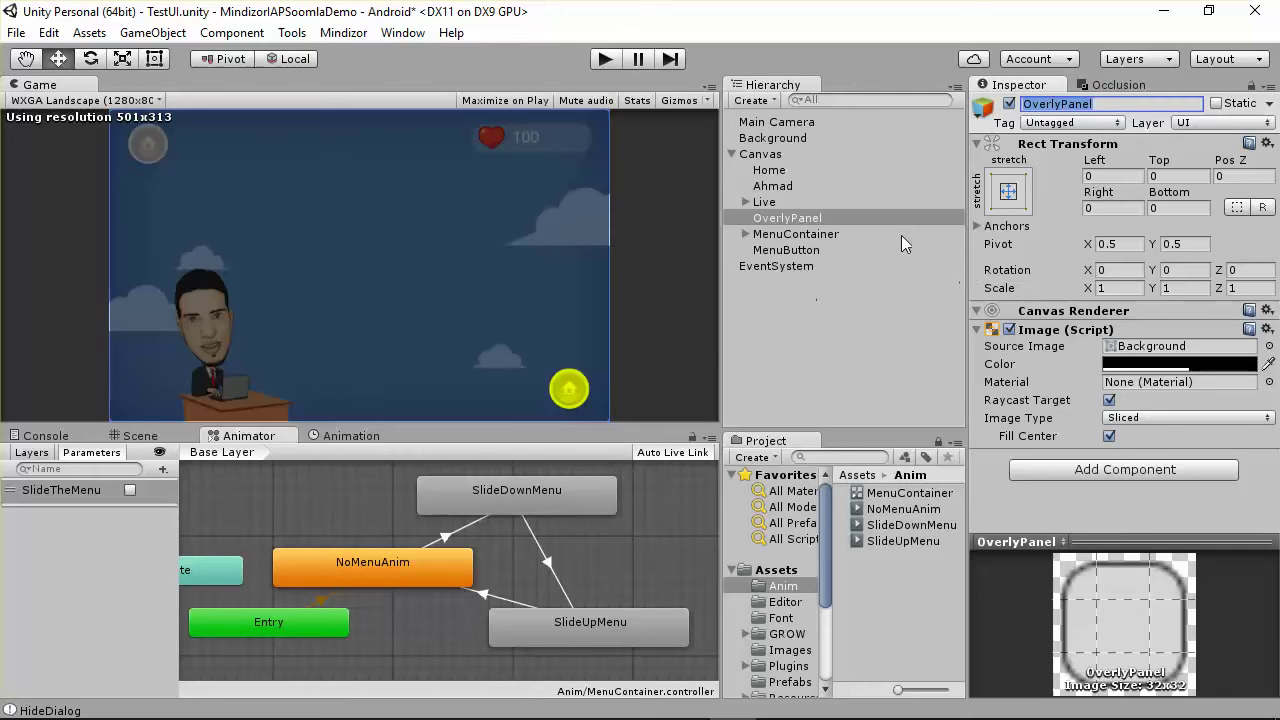
Step: Select OverlyPanel and bring up its anchor presets with Alt held to also set position
click(781, 215)
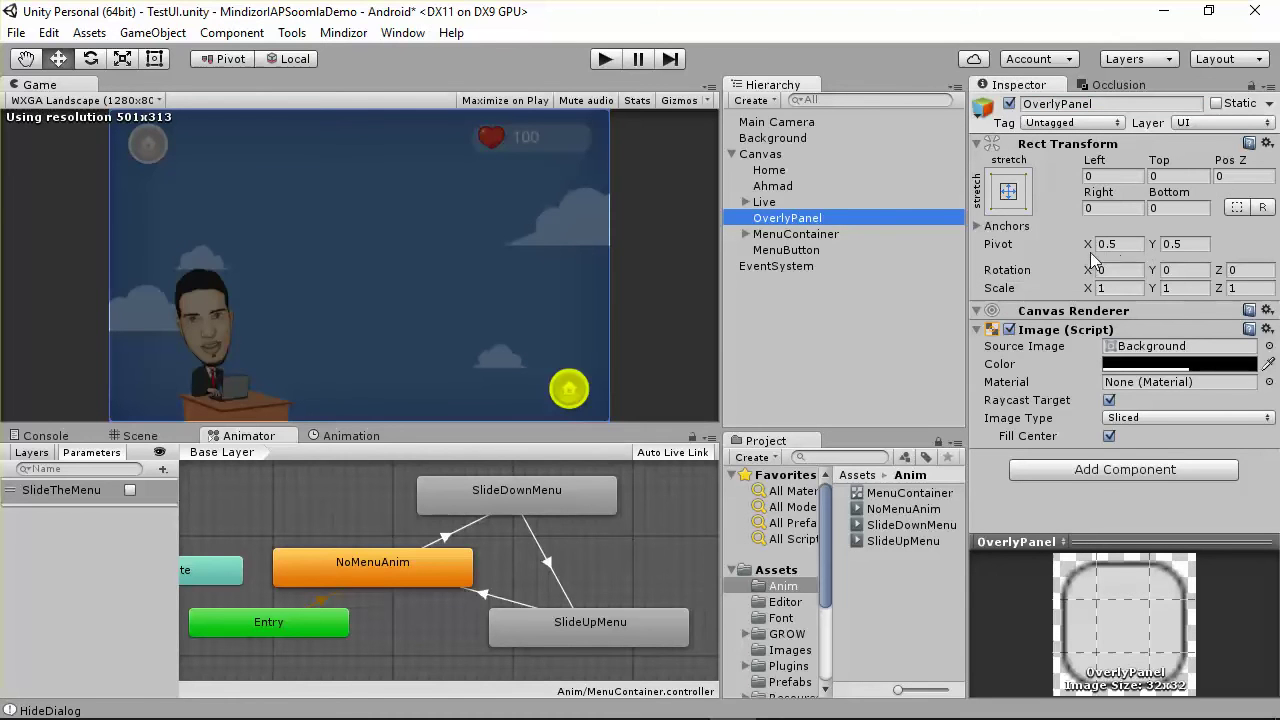
click(1010, 200)
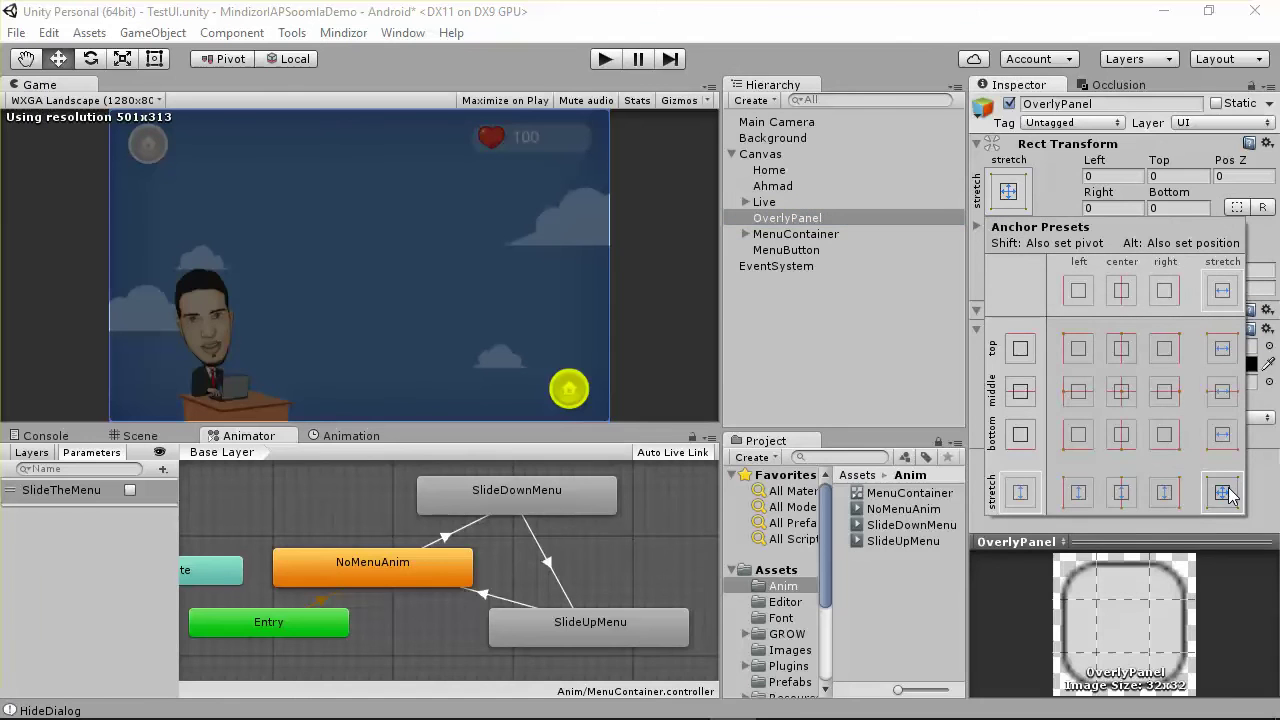
key(alt)
Step: Apply the stretch-stretch anchor preset and drag OverlyPanel's edges past the canvas with the Rect tool
click(160, 455)
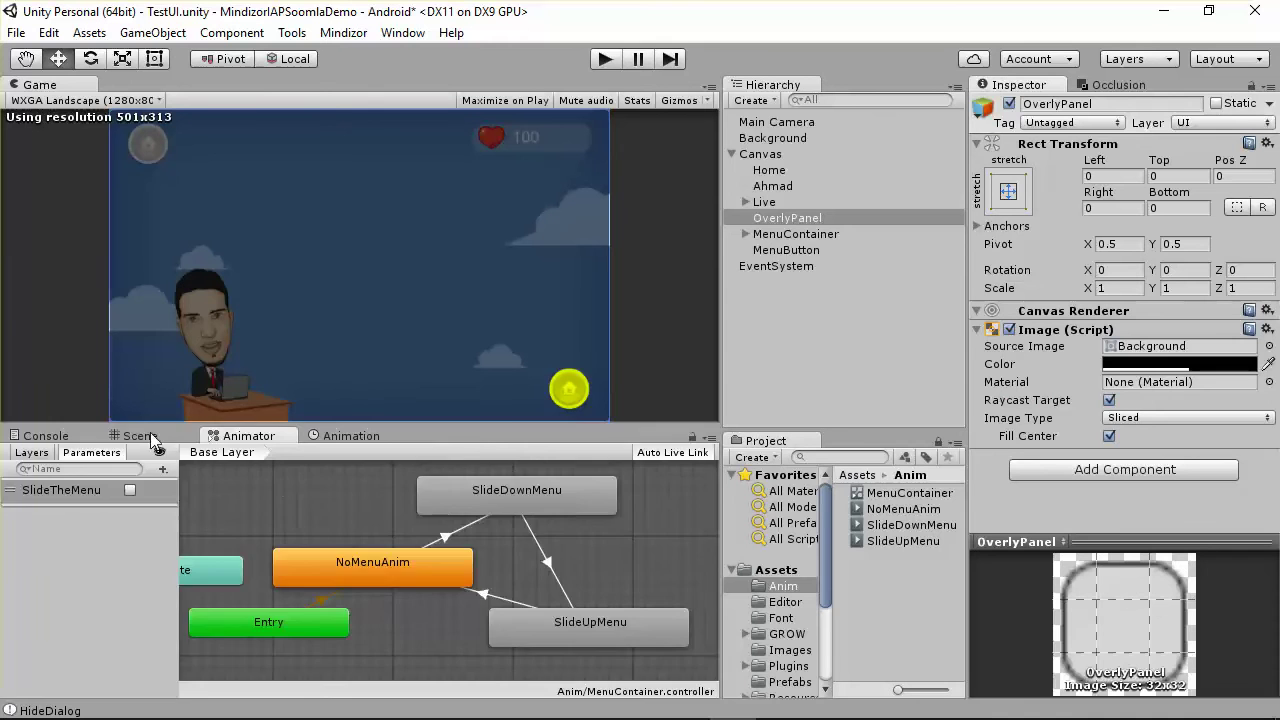
click(140, 436)
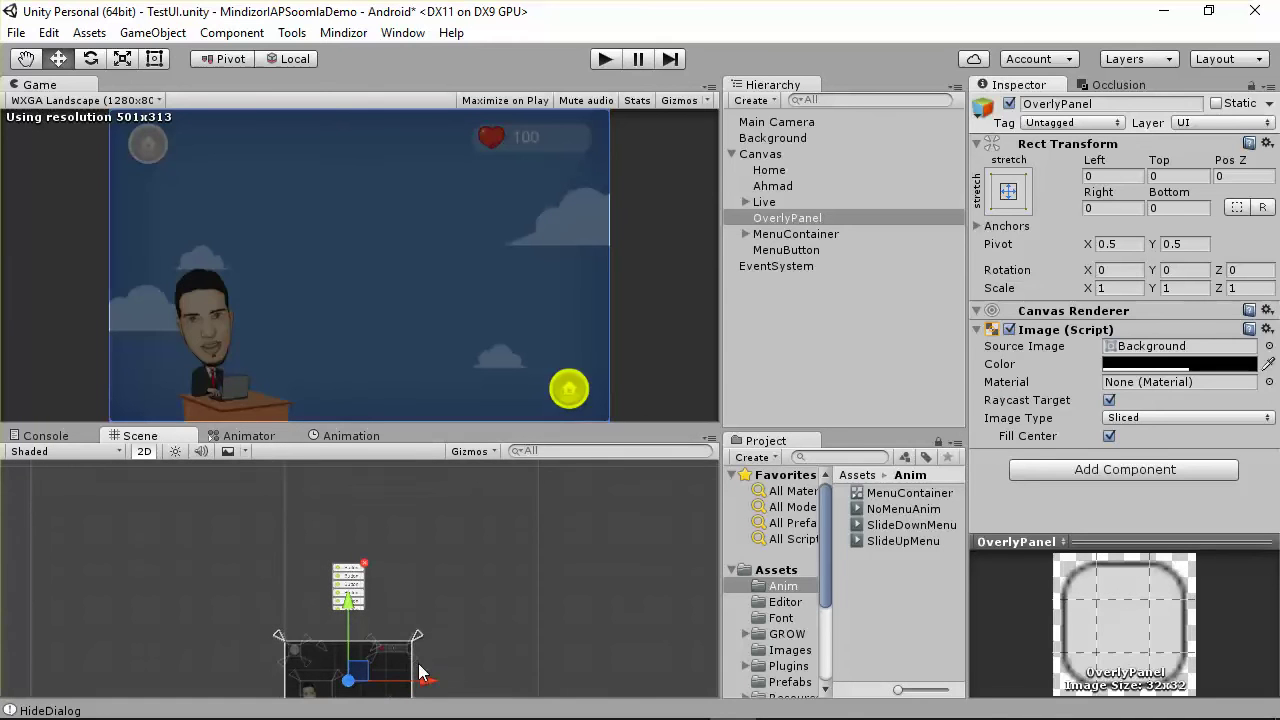
scroll(420, 673, down, 3)
click(154, 58)
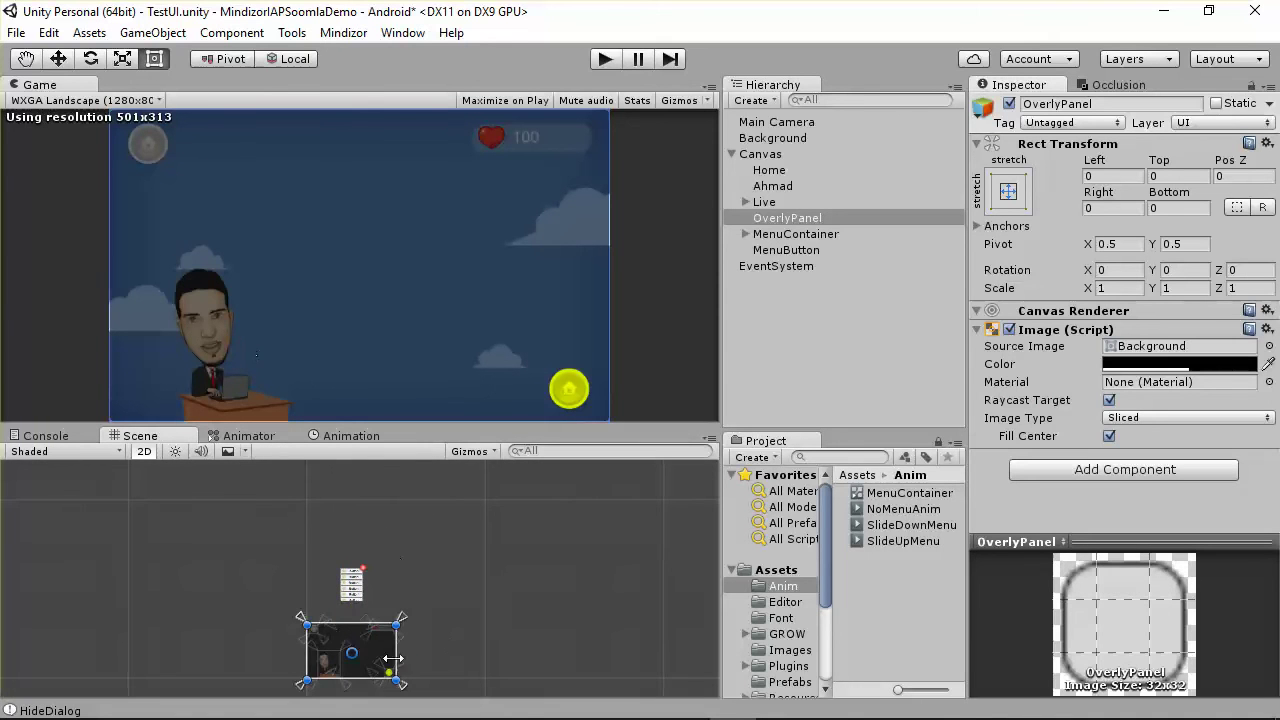
drag(393, 657, 377, 612)
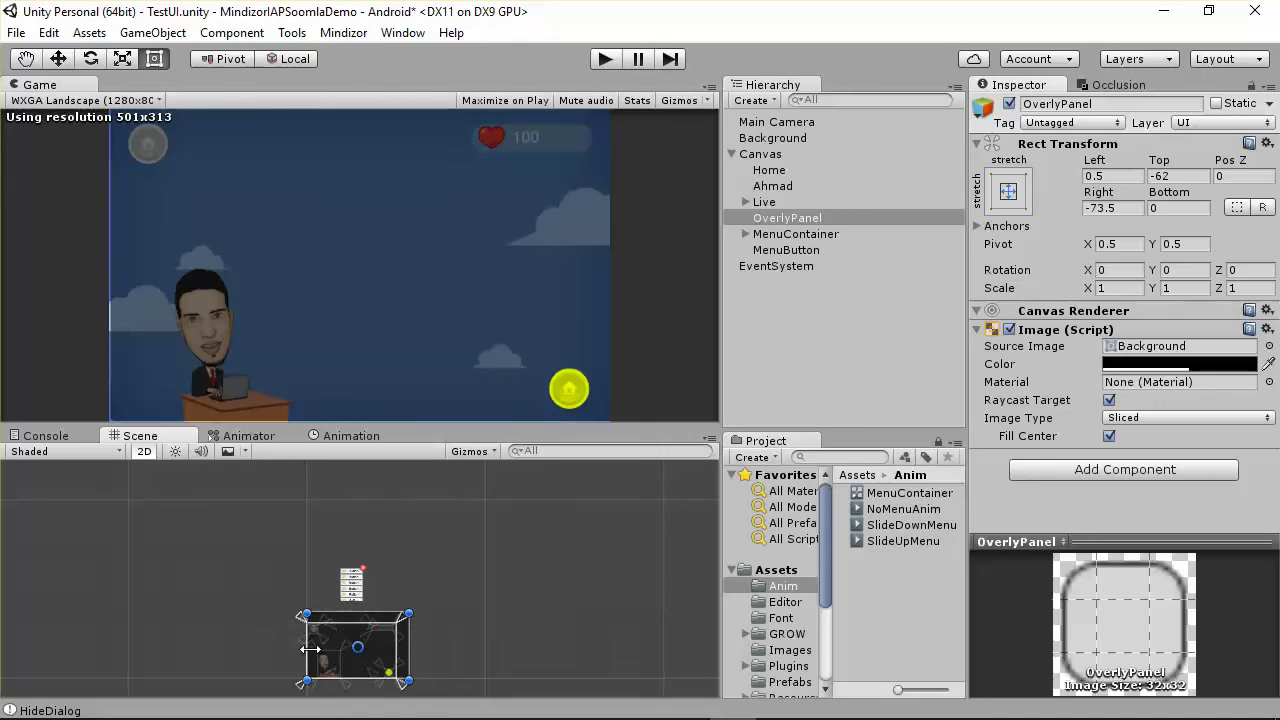
drag(306, 650, 338, 686)
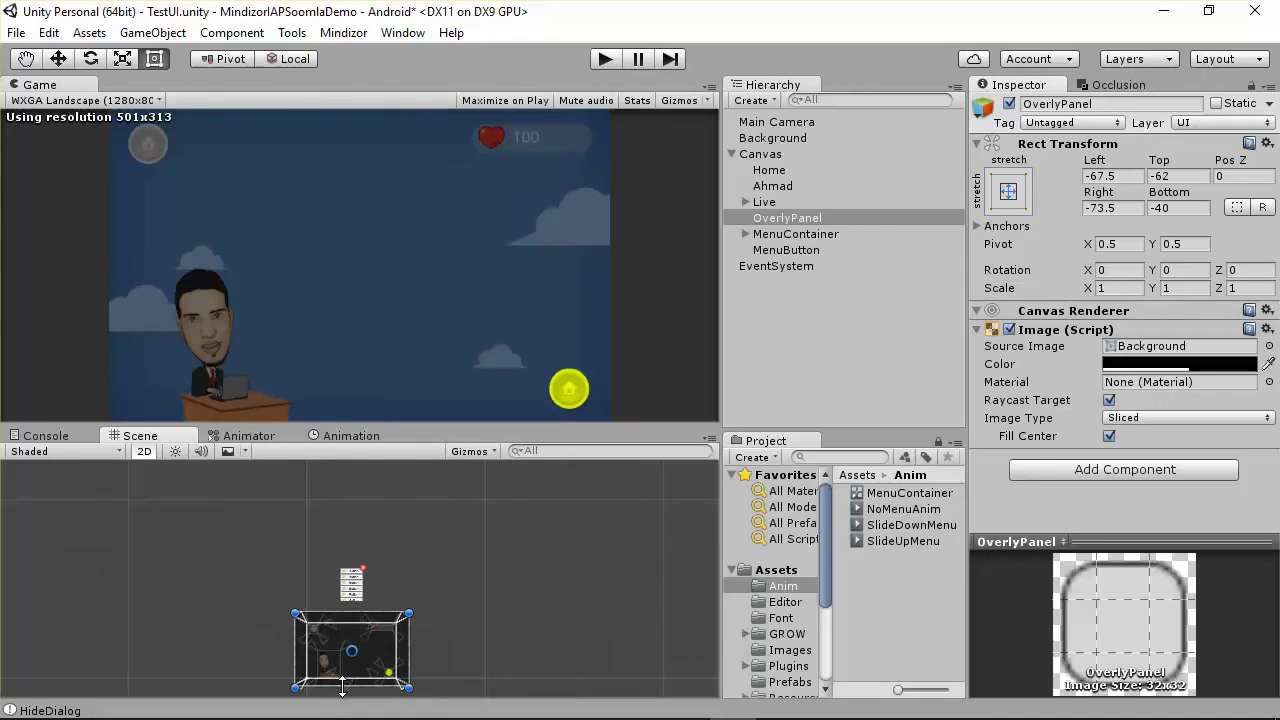
double_click(796, 219)
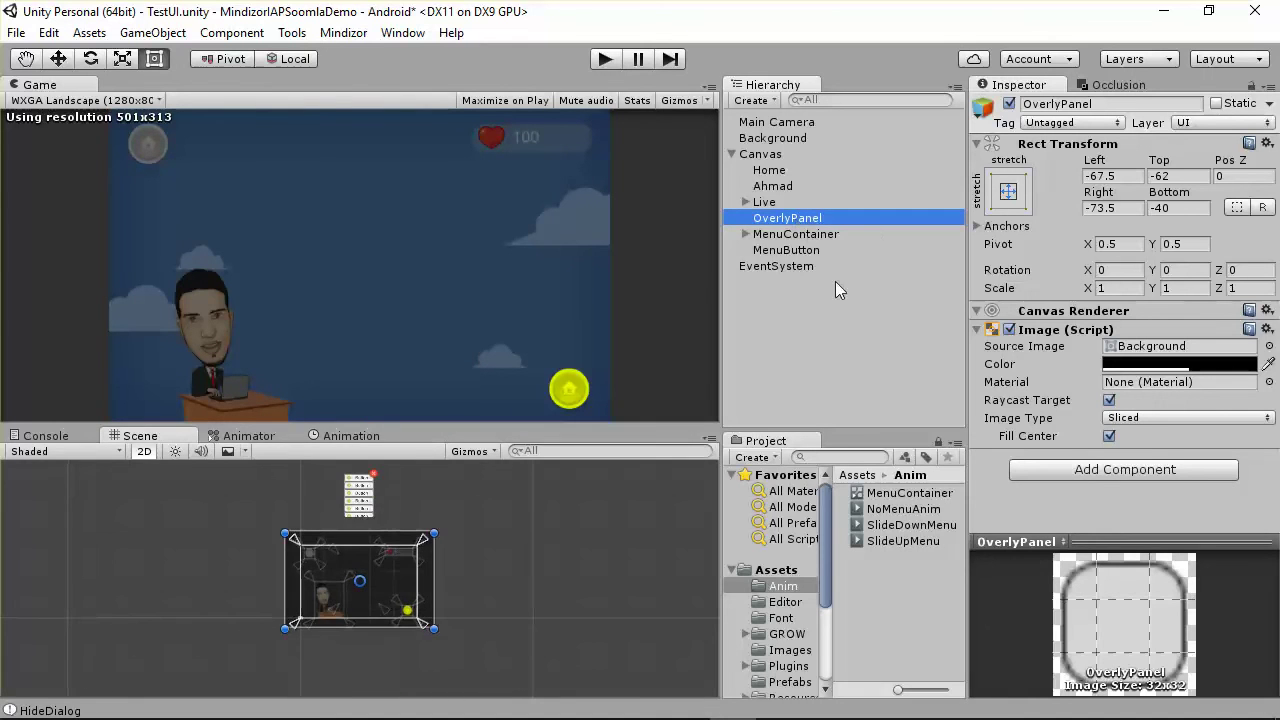
Step: Toggle OverlyPanel's active checkbox off and on, leaving the panel enabled
click(1098, 104)
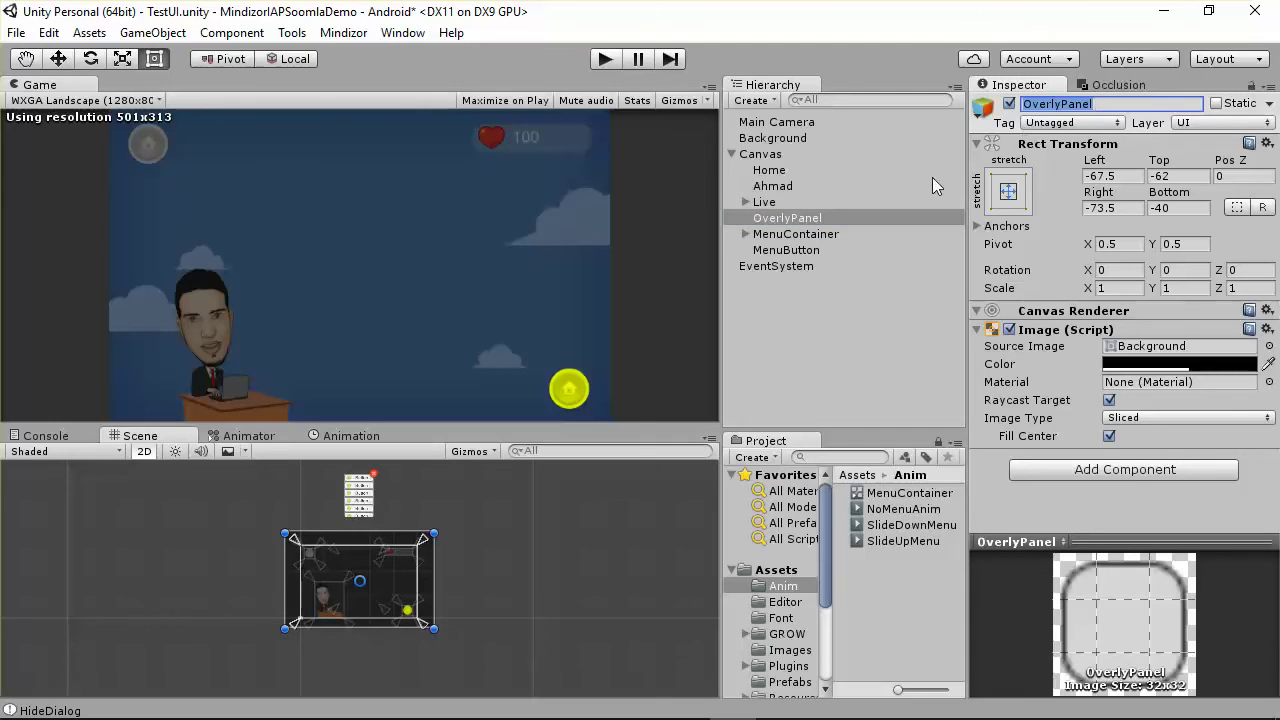
click(1009, 104)
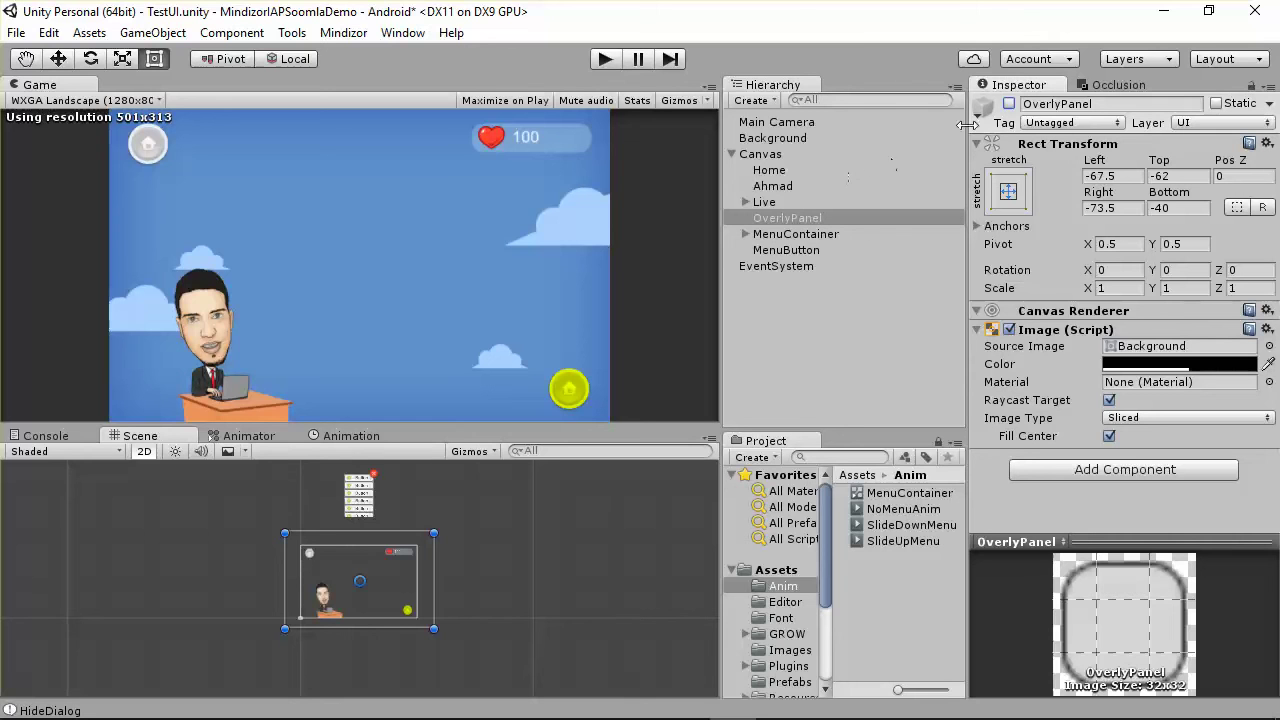
click(1010, 106)
click(1010, 106)
click(1010, 106)
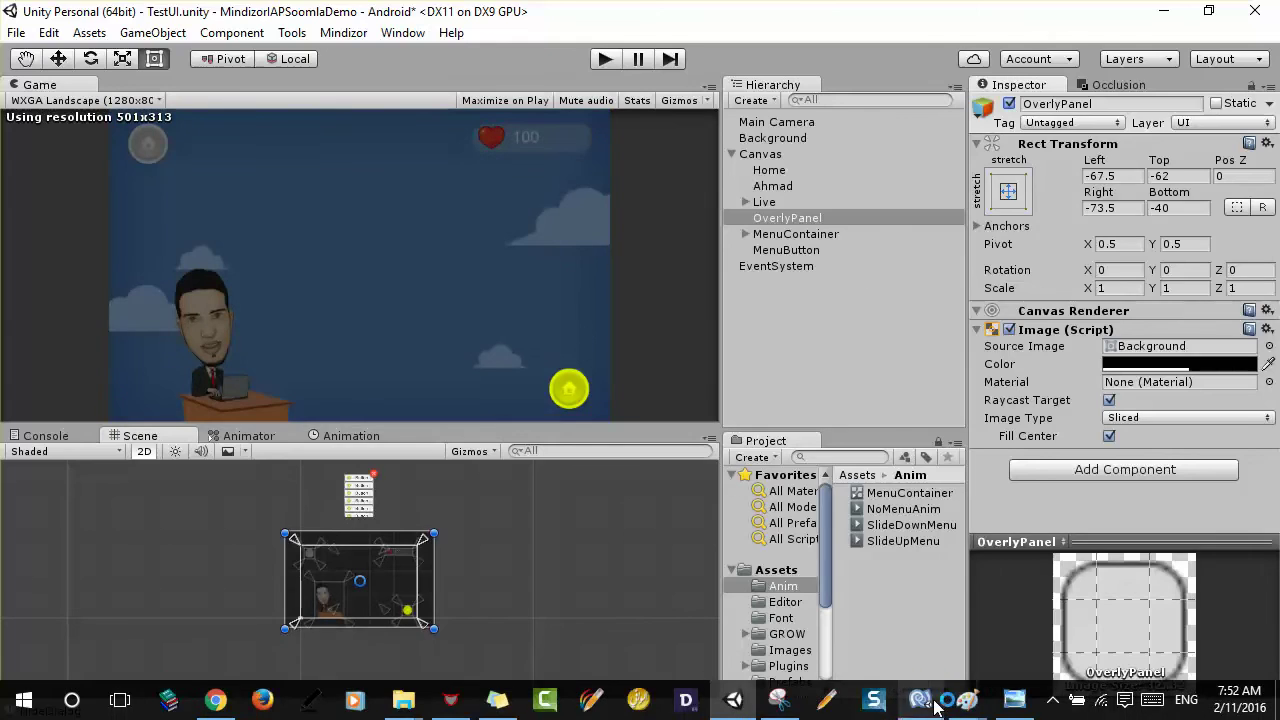
click(920, 711)
Step: Add 'public GameObject overly;' below the anim field, fixing the misspelled ovrly
click(600, 241)
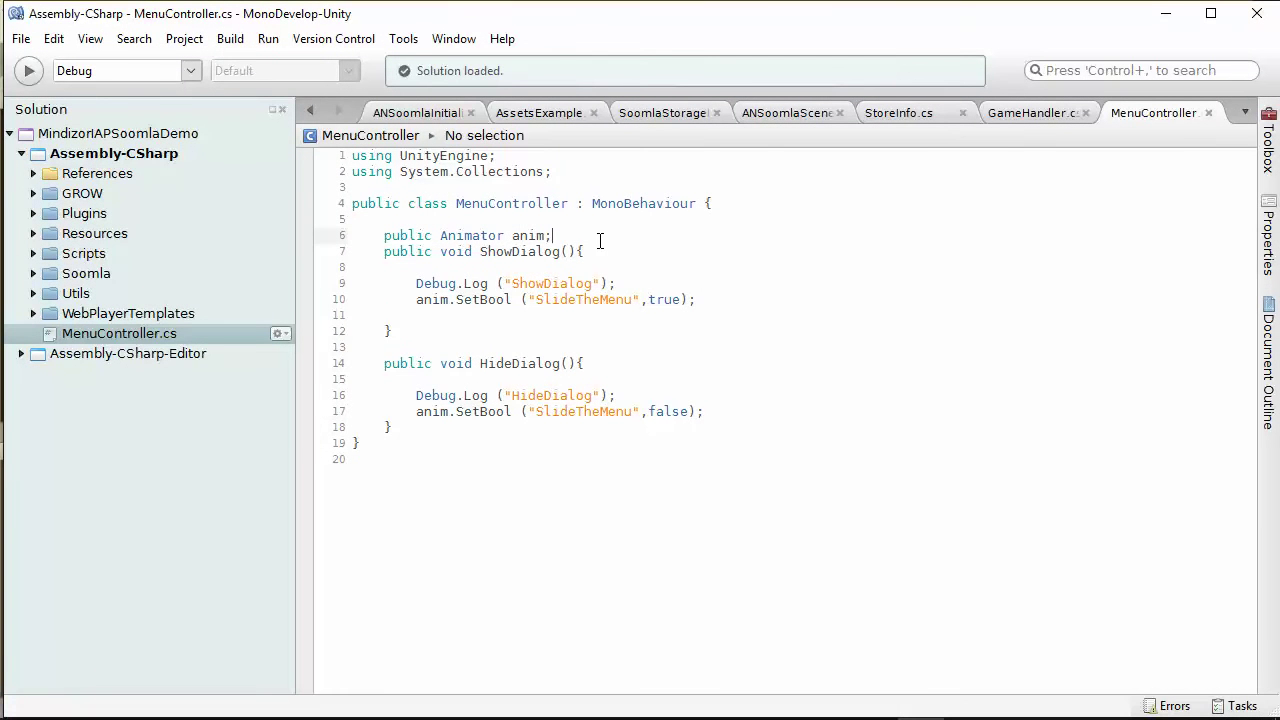
key(Return)
text(pu)
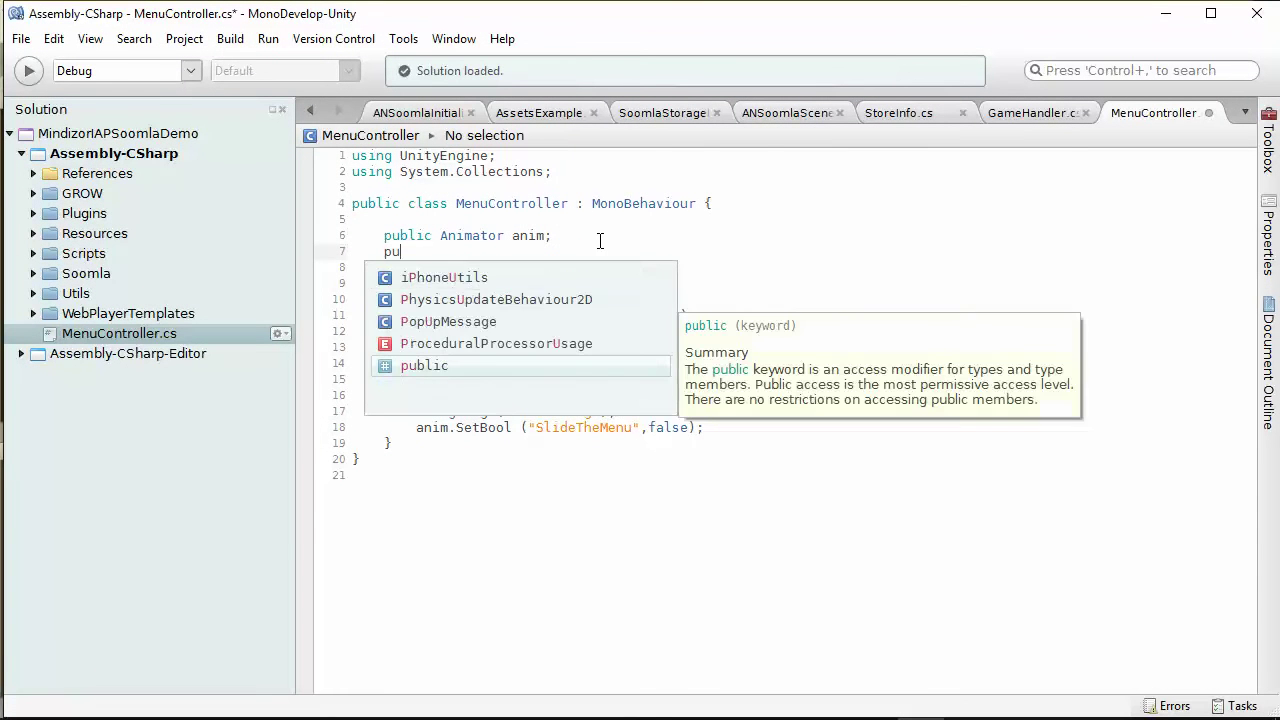
text(blic)
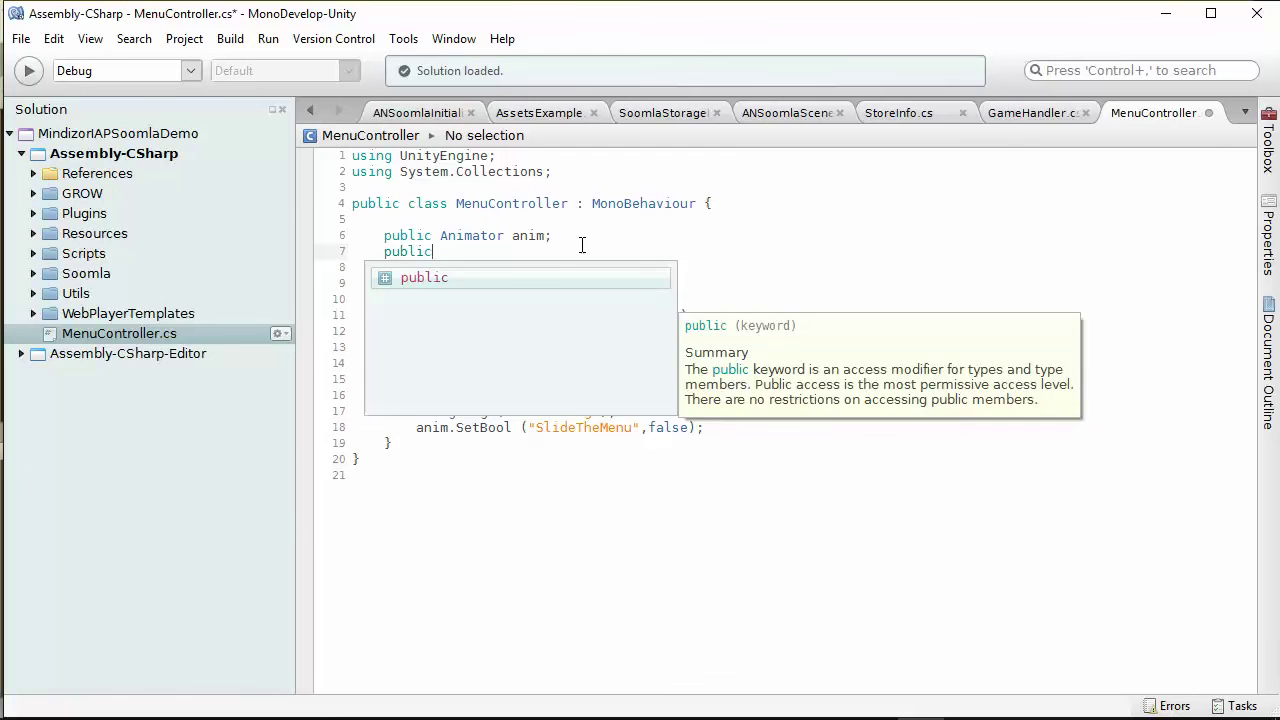
text( Ga)
key(Down)
key(Return)
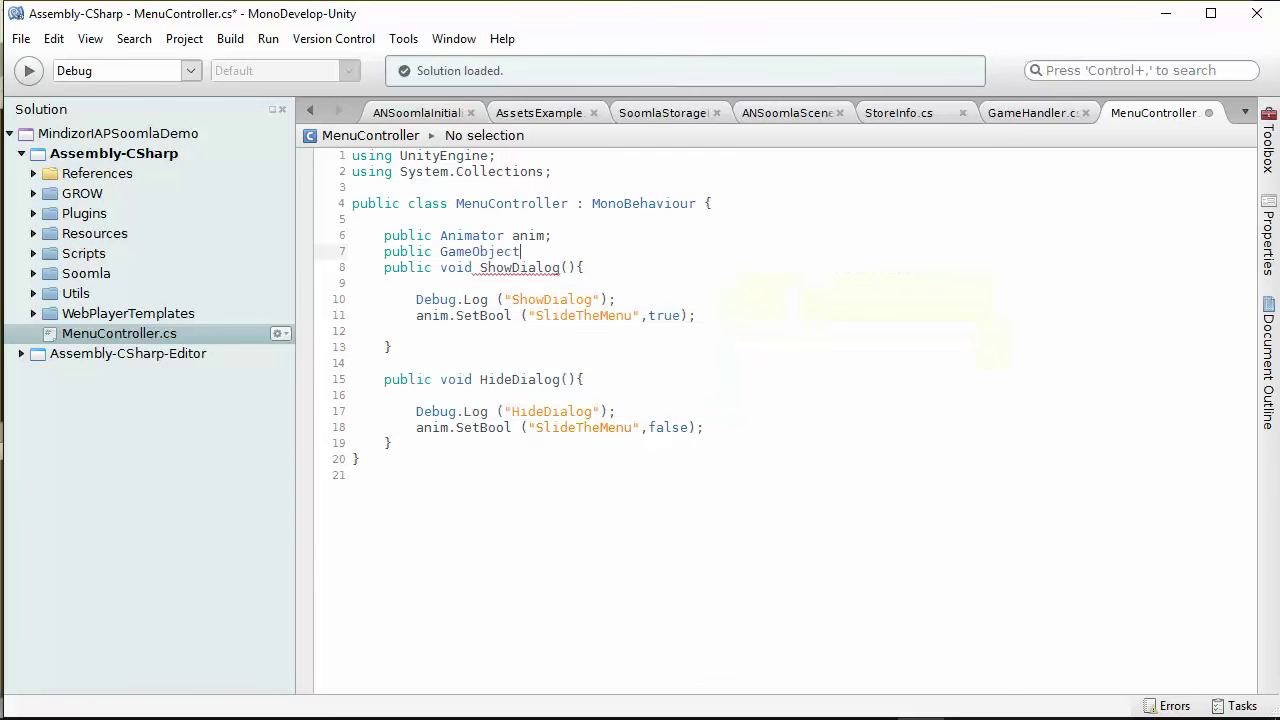
text(ovrly;)
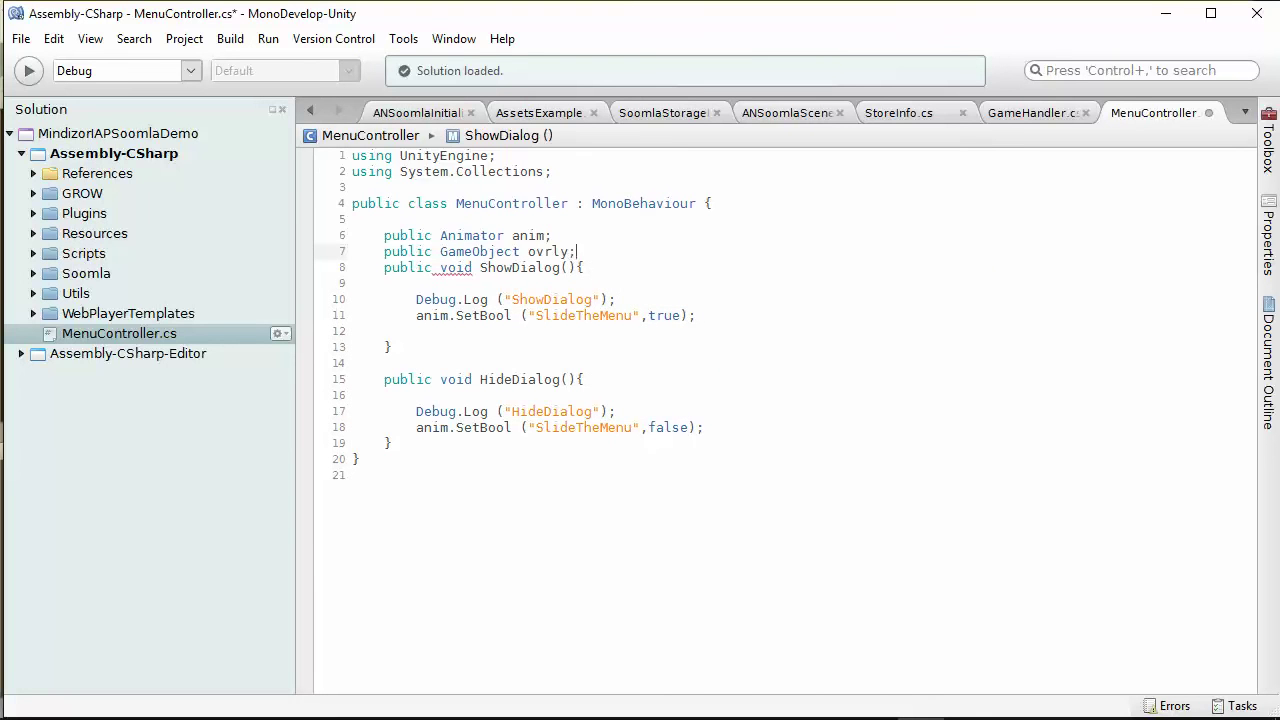
click(541, 252)
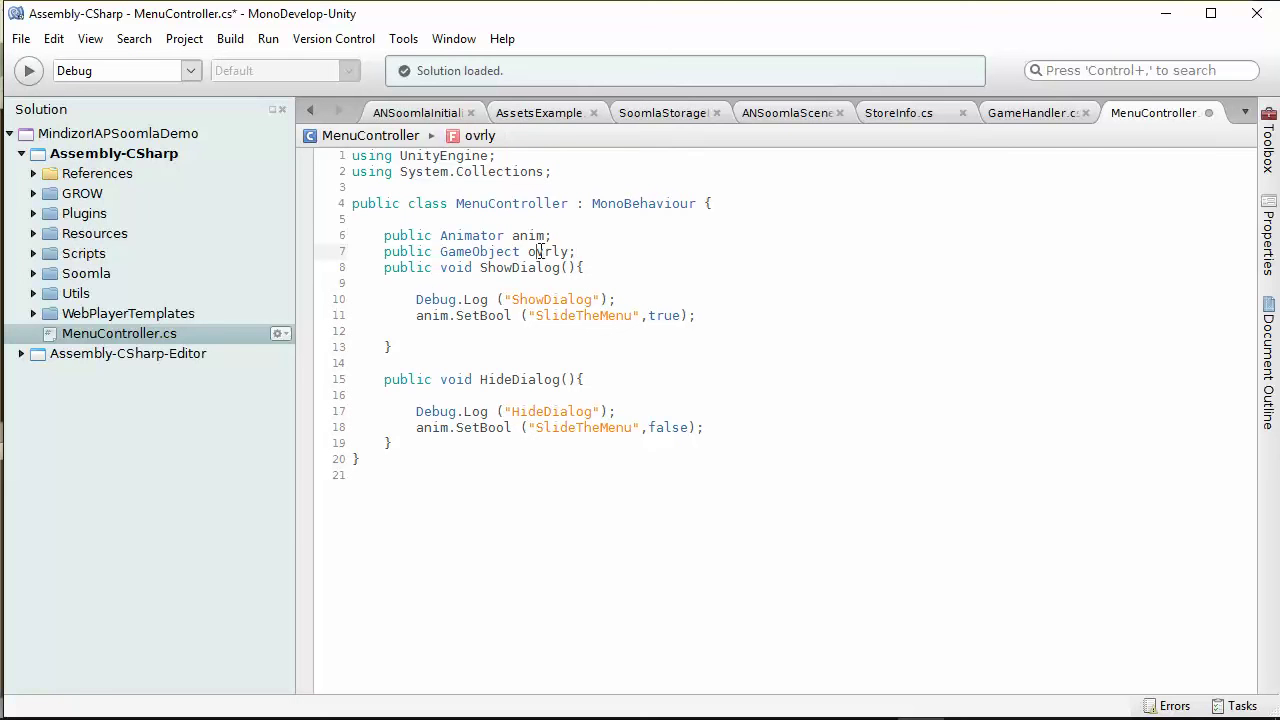
text(e)
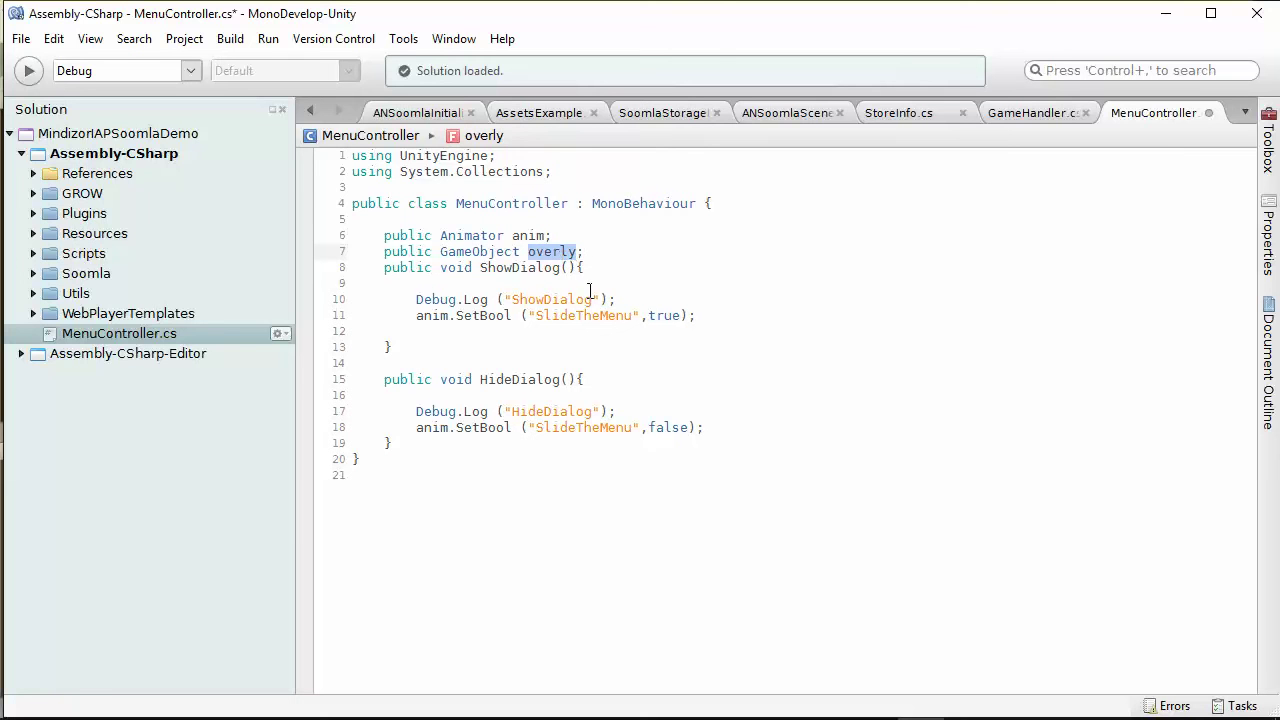
click(589, 291)
click(537, 256)
click(551, 297)
Step: Save MenuController.cs via File > Save
click(21, 38)
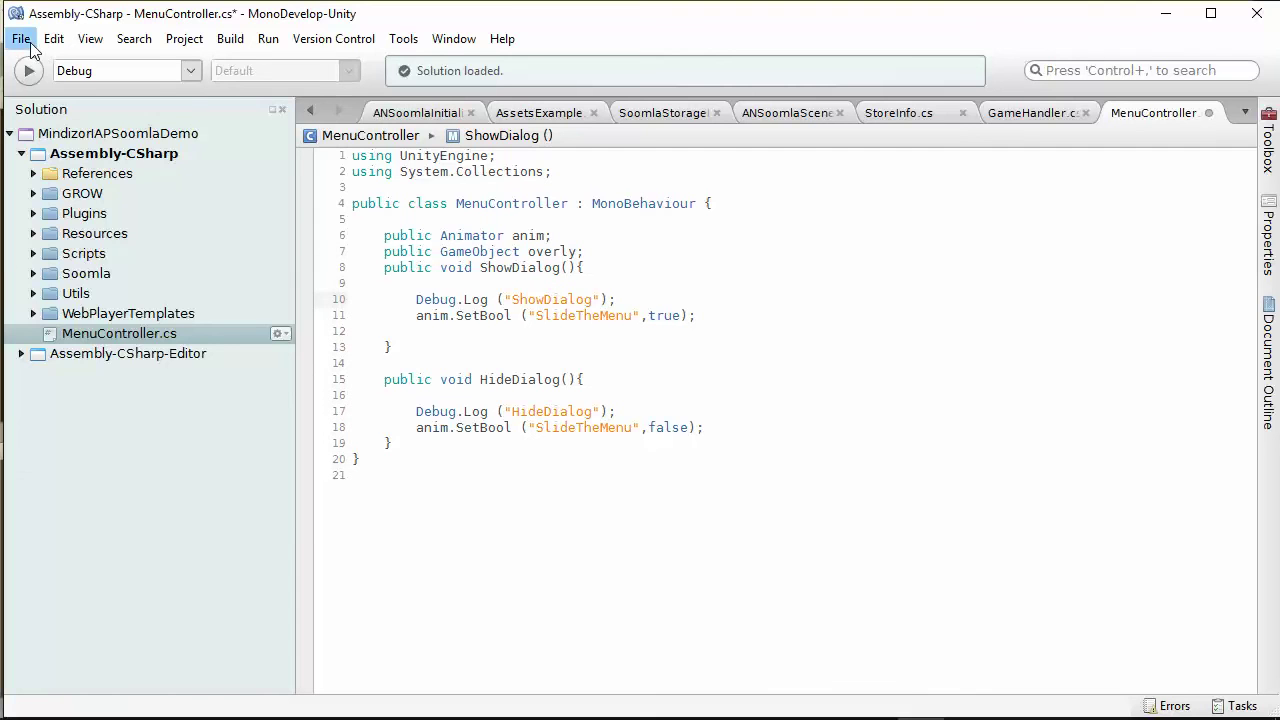
click(65, 117)
click(628, 267)
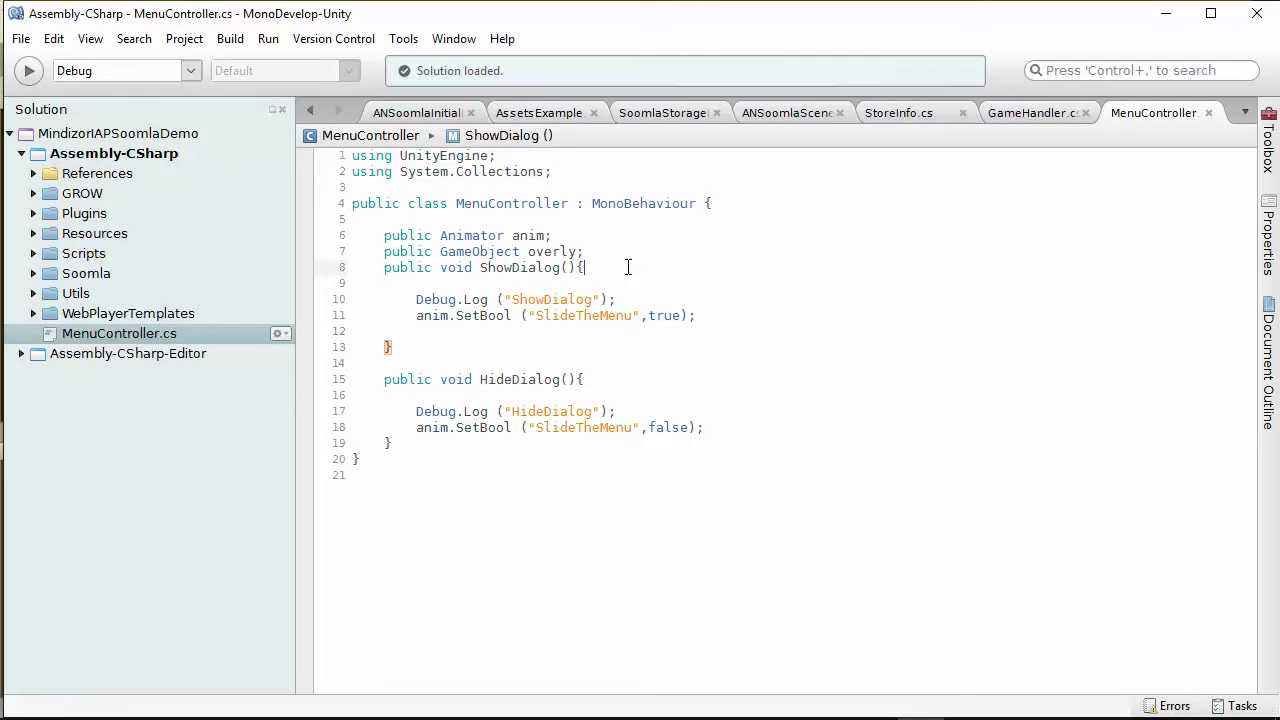
Step: Add overly.SetActive(true); after the Debug.Log line in ShowDialog
click(750, 313)
click(504, 337)
click(647, 306)
key(Return)
double_click(544, 252)
key(ctrl+c)
click(477, 314)
key(ctrl+v)
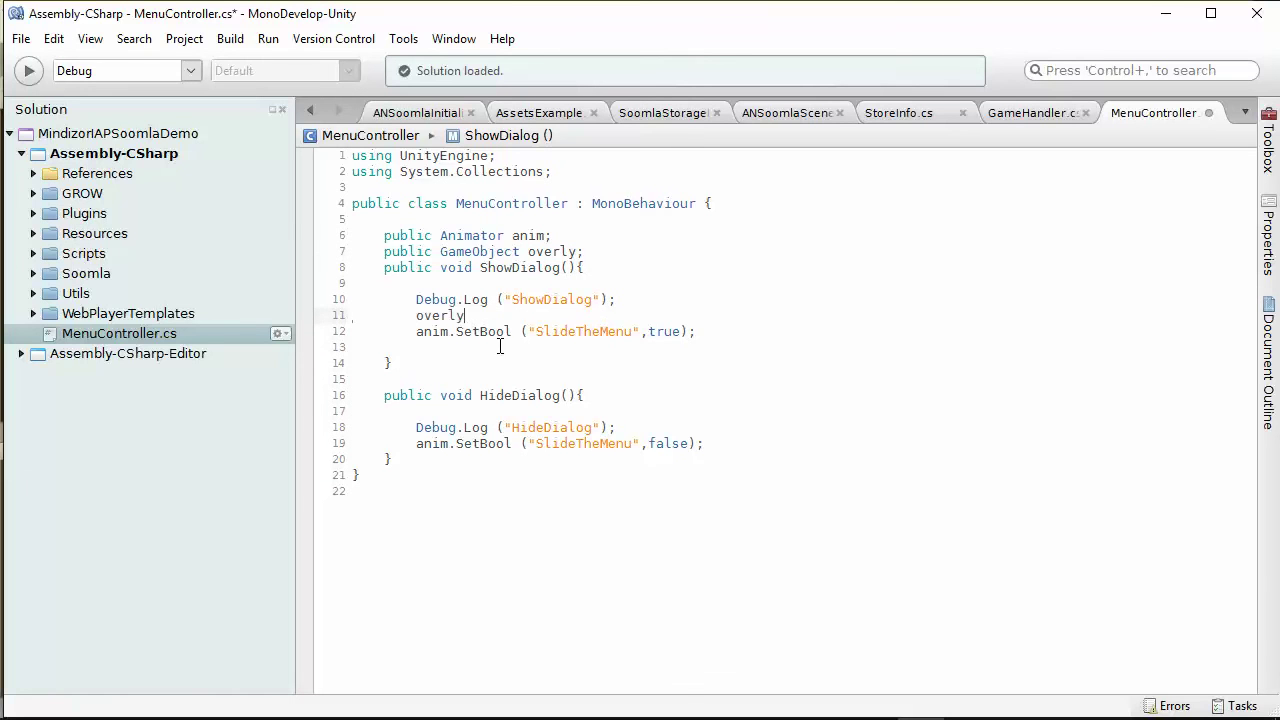
text(.)
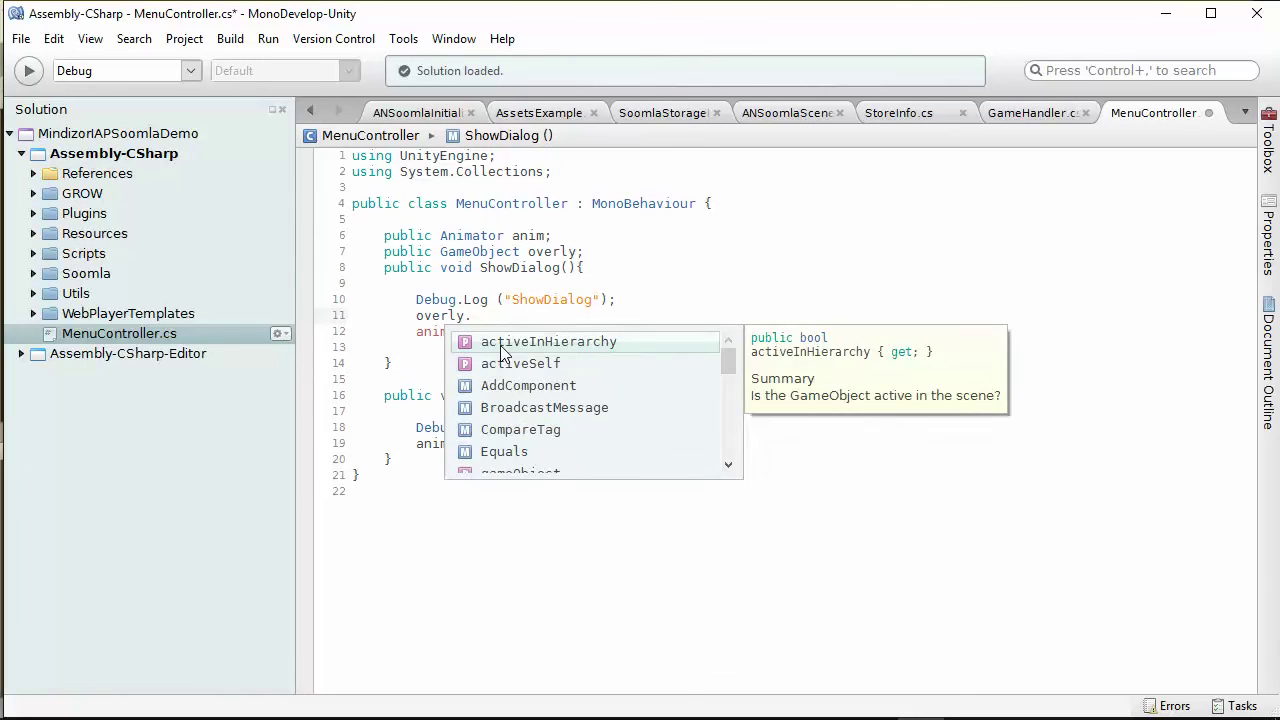
text(seta)
key(Return)
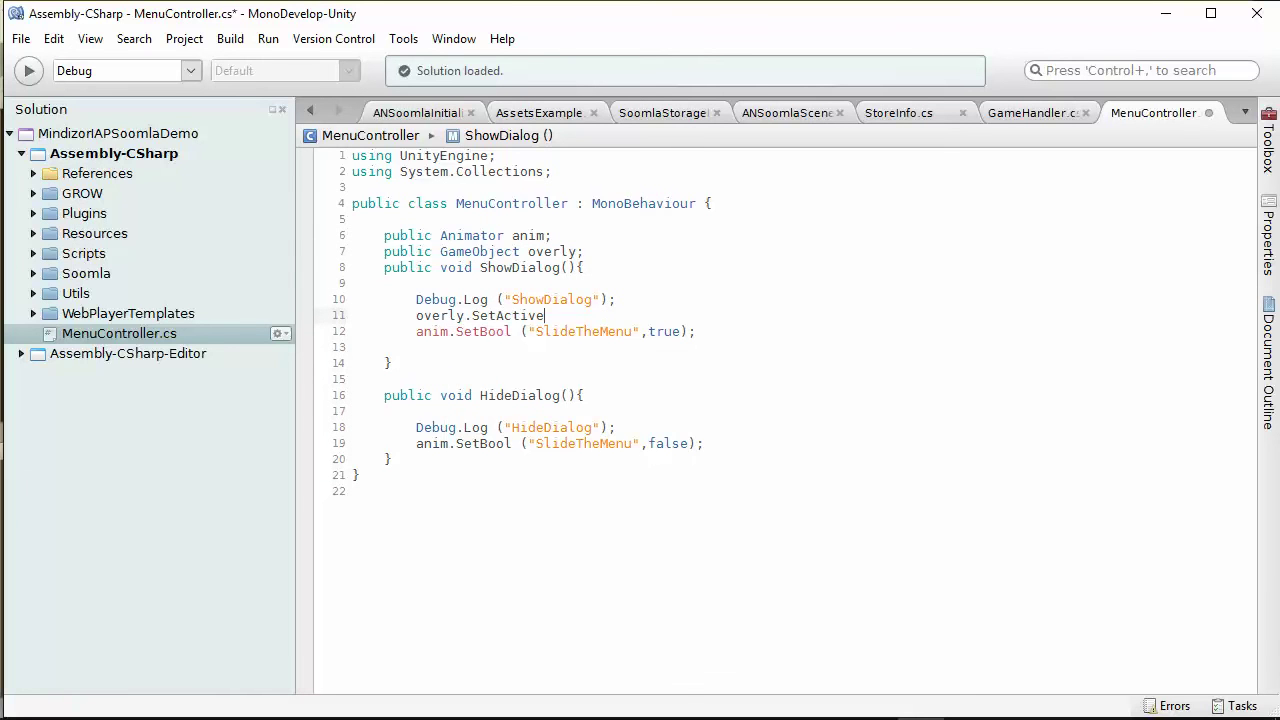
text((;true)
Step: Paste the SetActive line into HideDialog and change true to false
drag(608, 316, 386, 315)
key(ctrl+c)
click(744, 440)
key(Return)
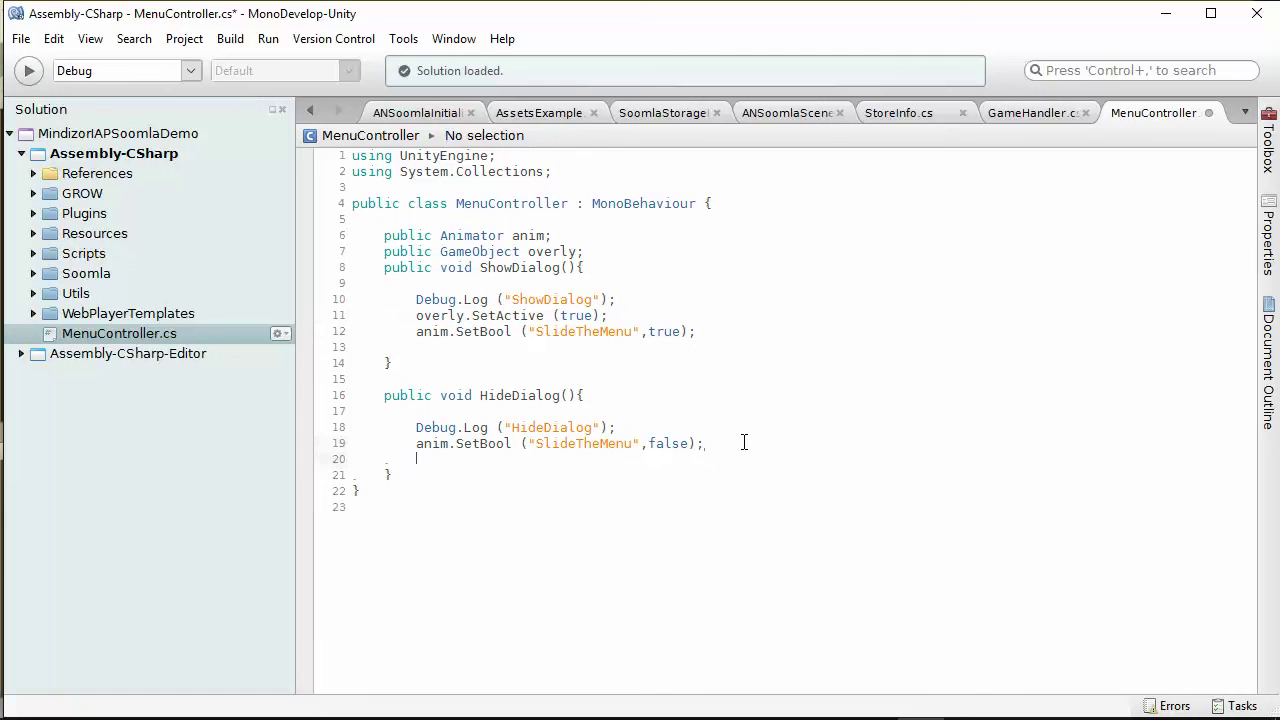
click(672, 432)
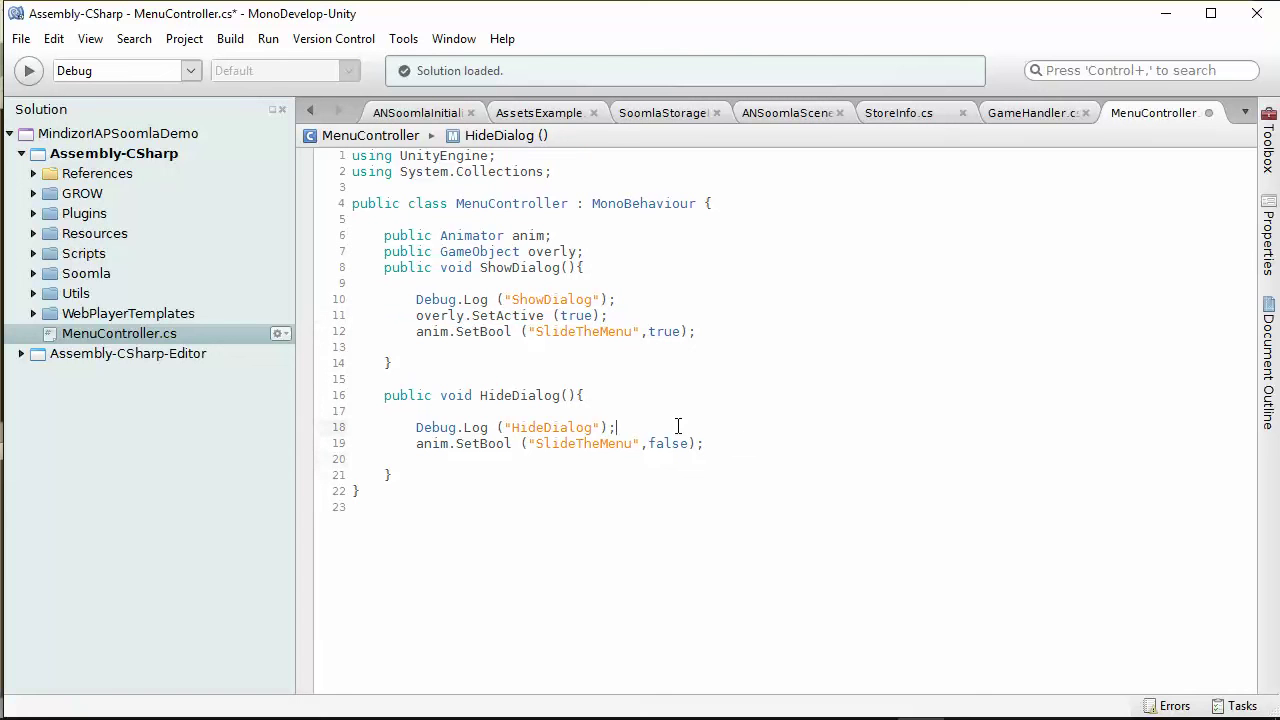
click(601, 460)
key(ctrl+v)
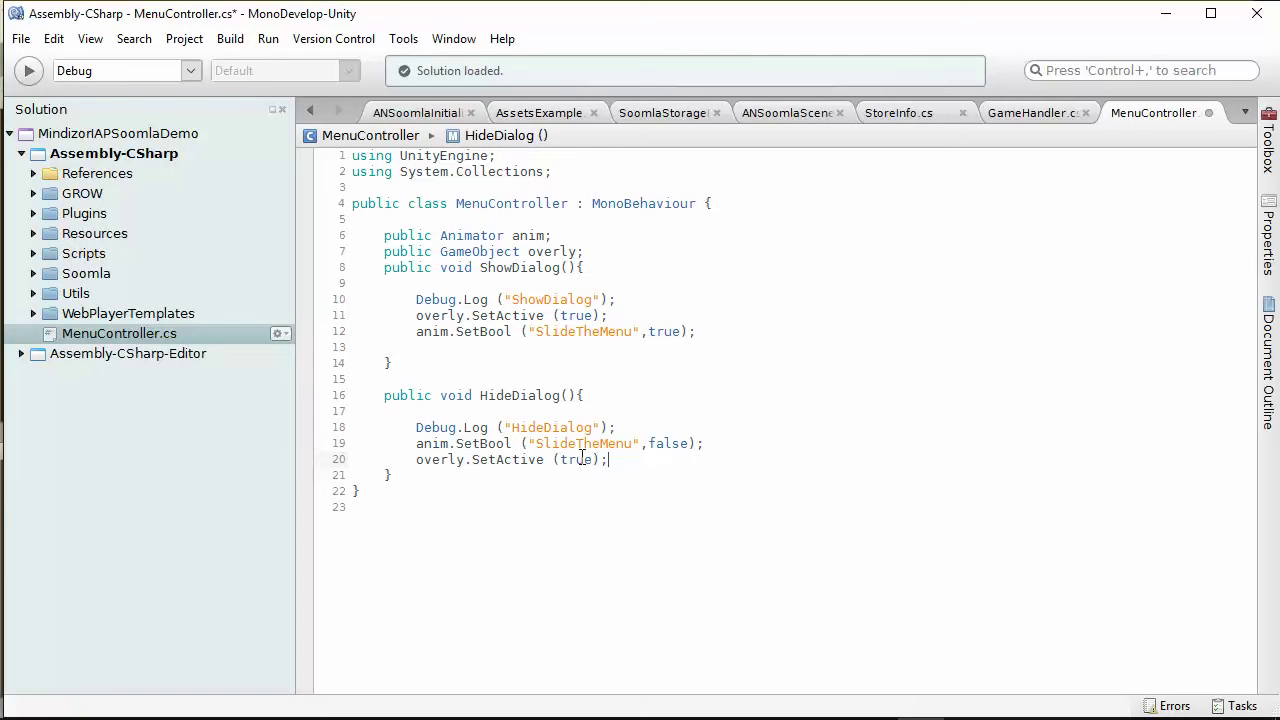
double_click(582, 457)
text(false)
Step: Save MenuController.cs and return to Unity
click(20, 39)
click(54, 117)
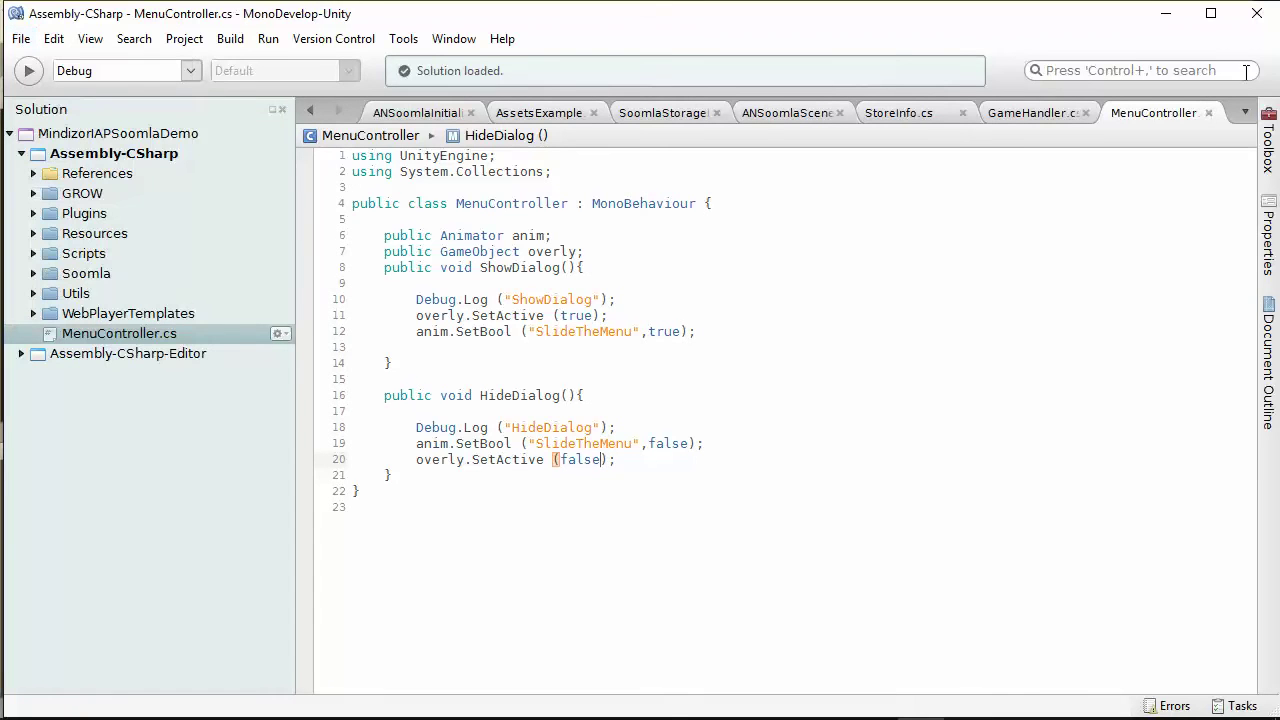
click(1167, 16)
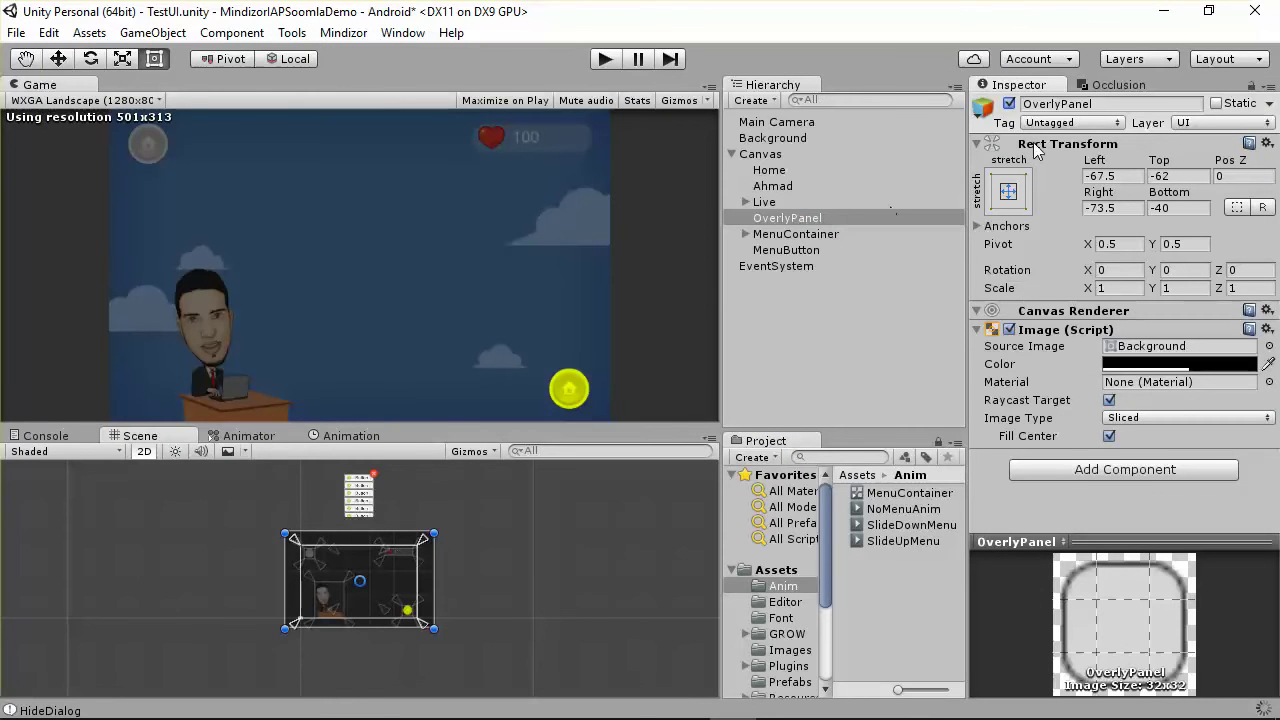
Step: Deactivate OverlyPanel so it starts hidden, and select MenuContainer to show its Menu Controller
click(1009, 103)
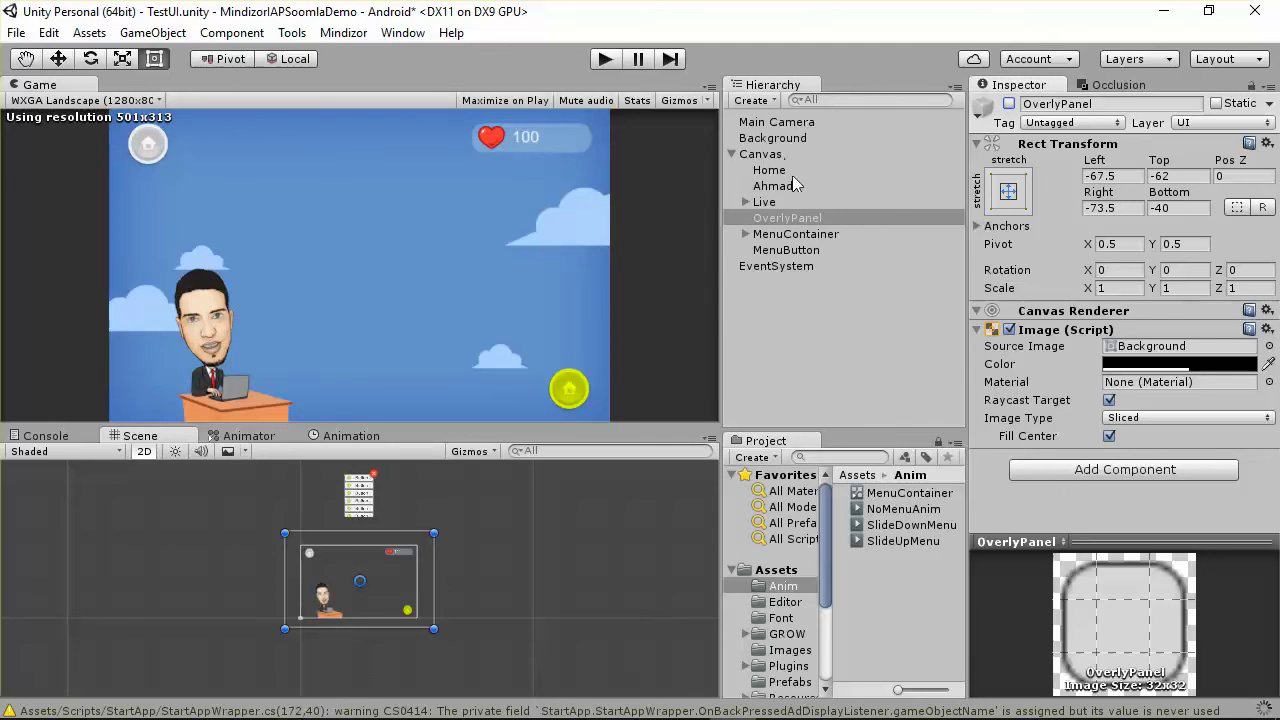
click(796, 234)
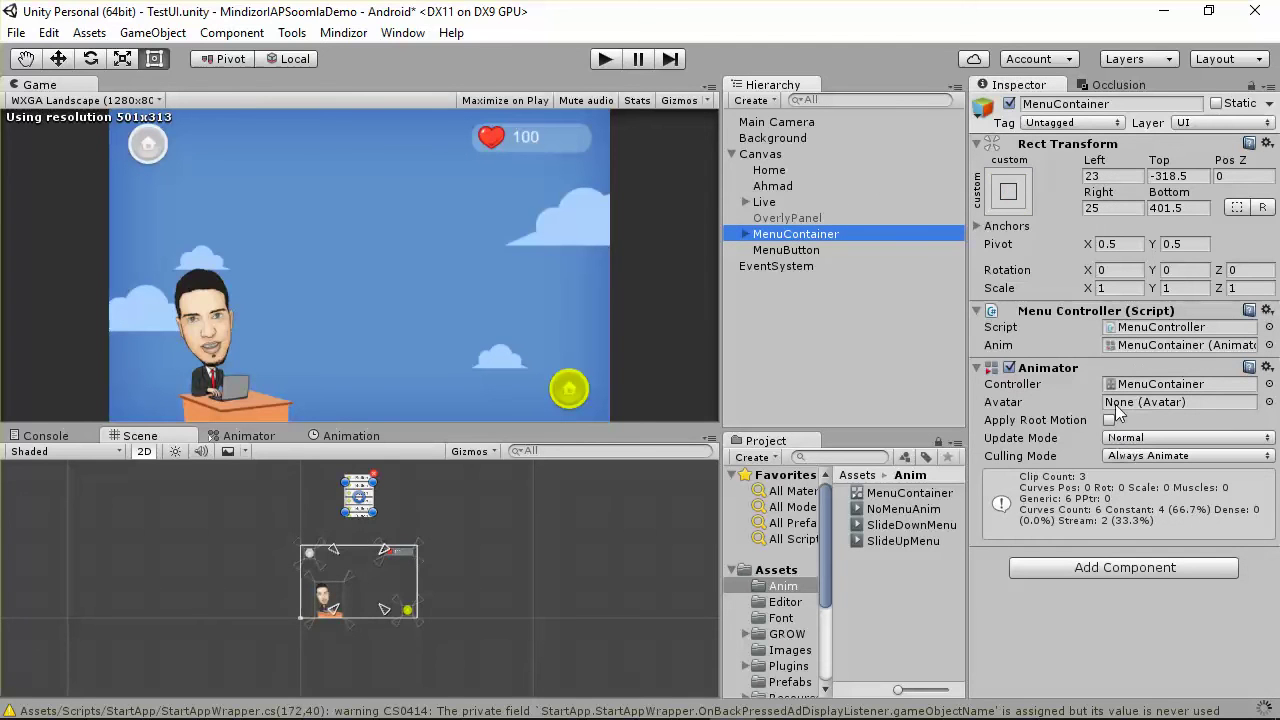
mouse_move(958, 712)
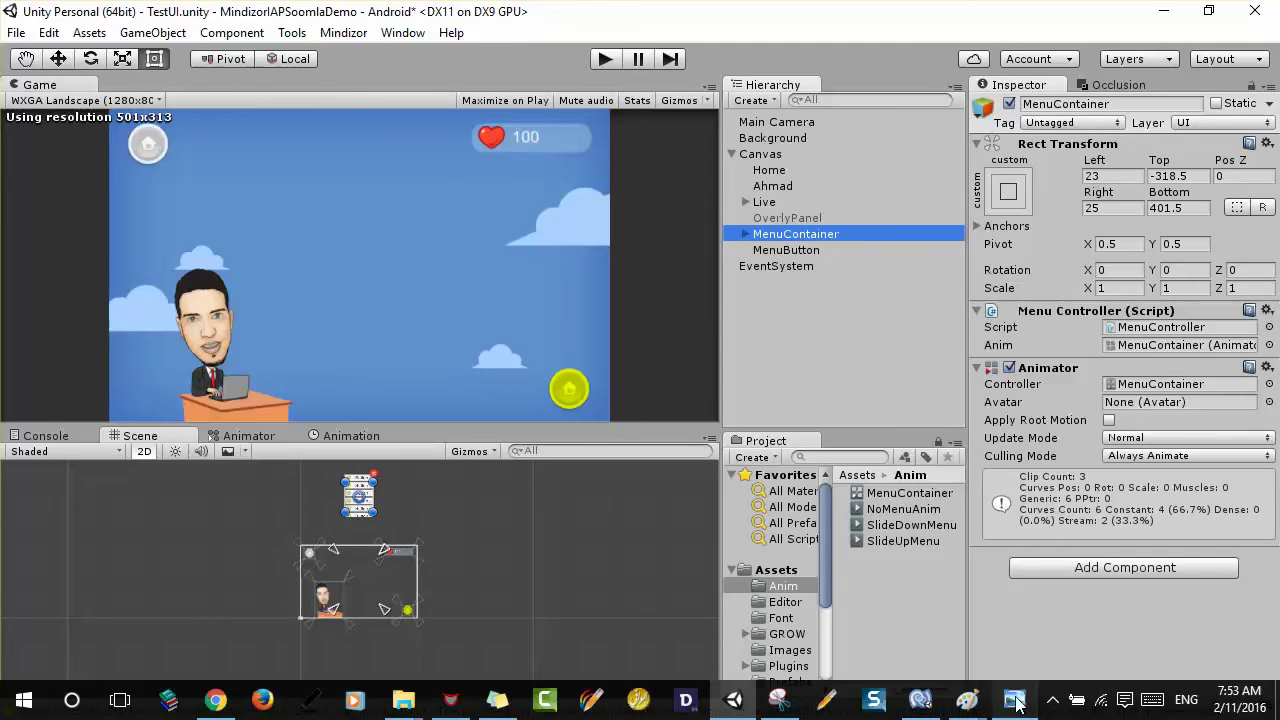
click(958, 700)
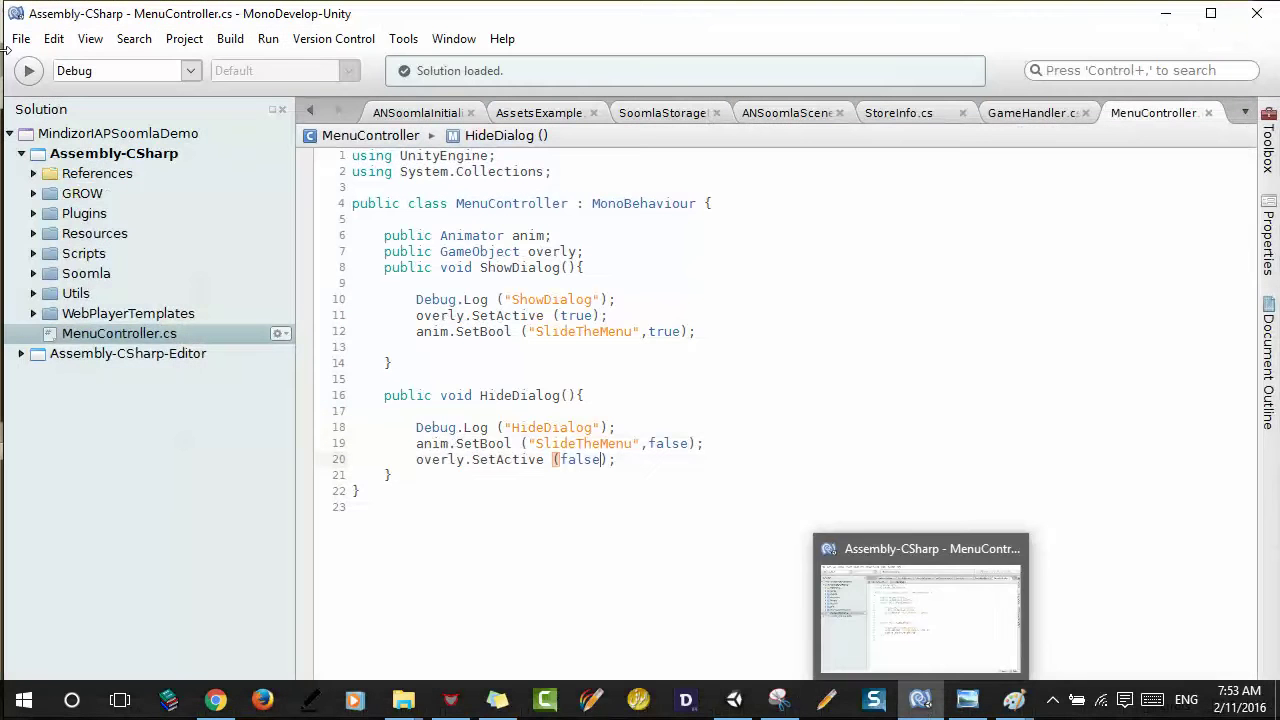
Step: Drag OverlyPanel from the Hierarchy into the Menu Controller's Overly field
click(20, 38)
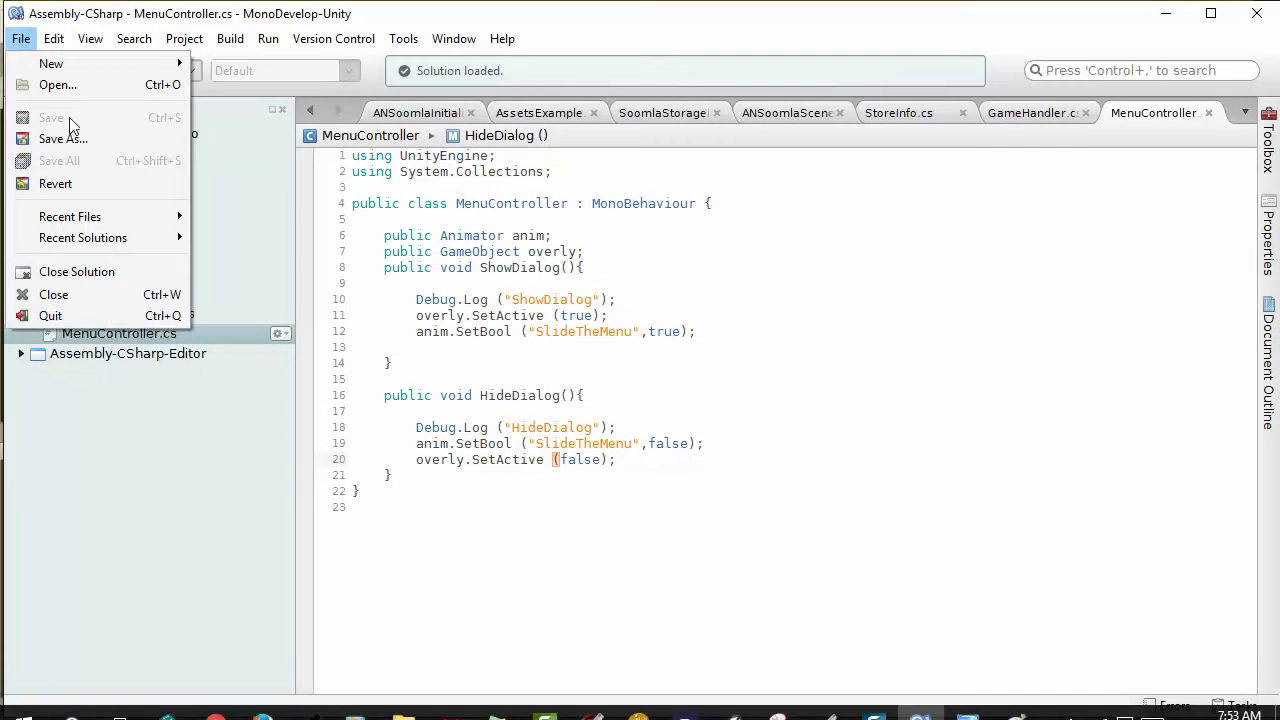
click(1170, 18)
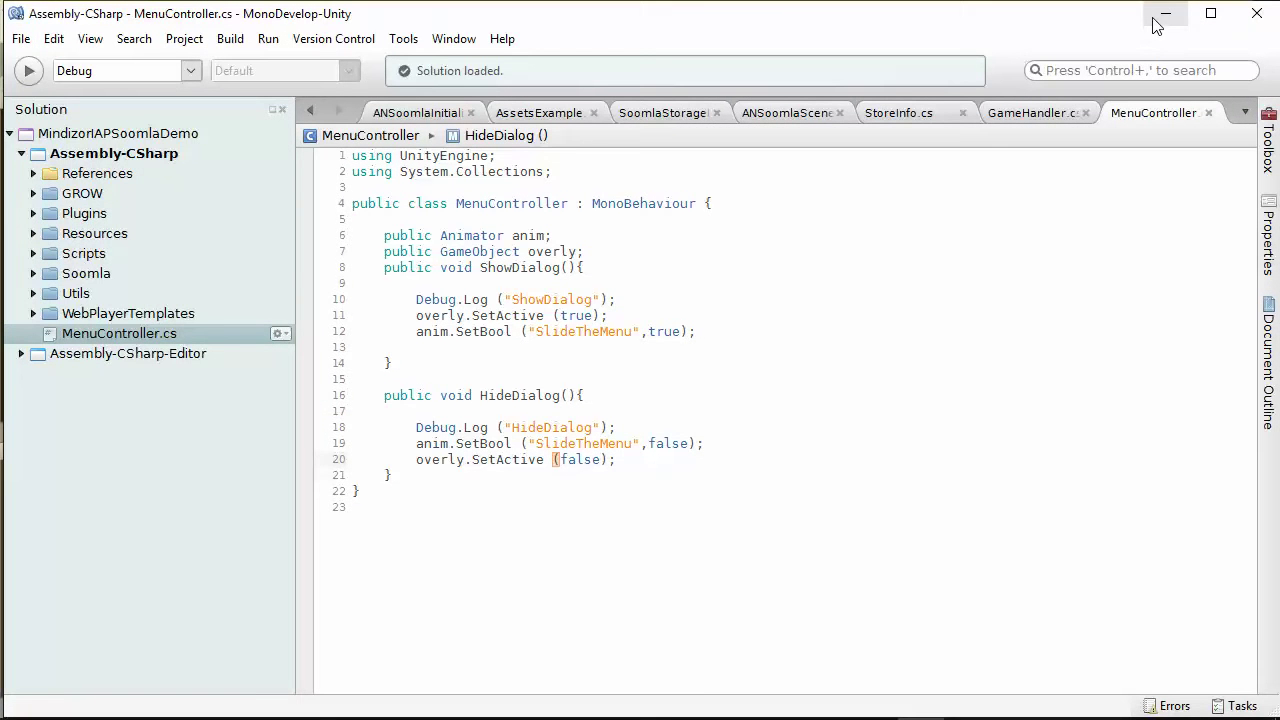
click(1167, 14)
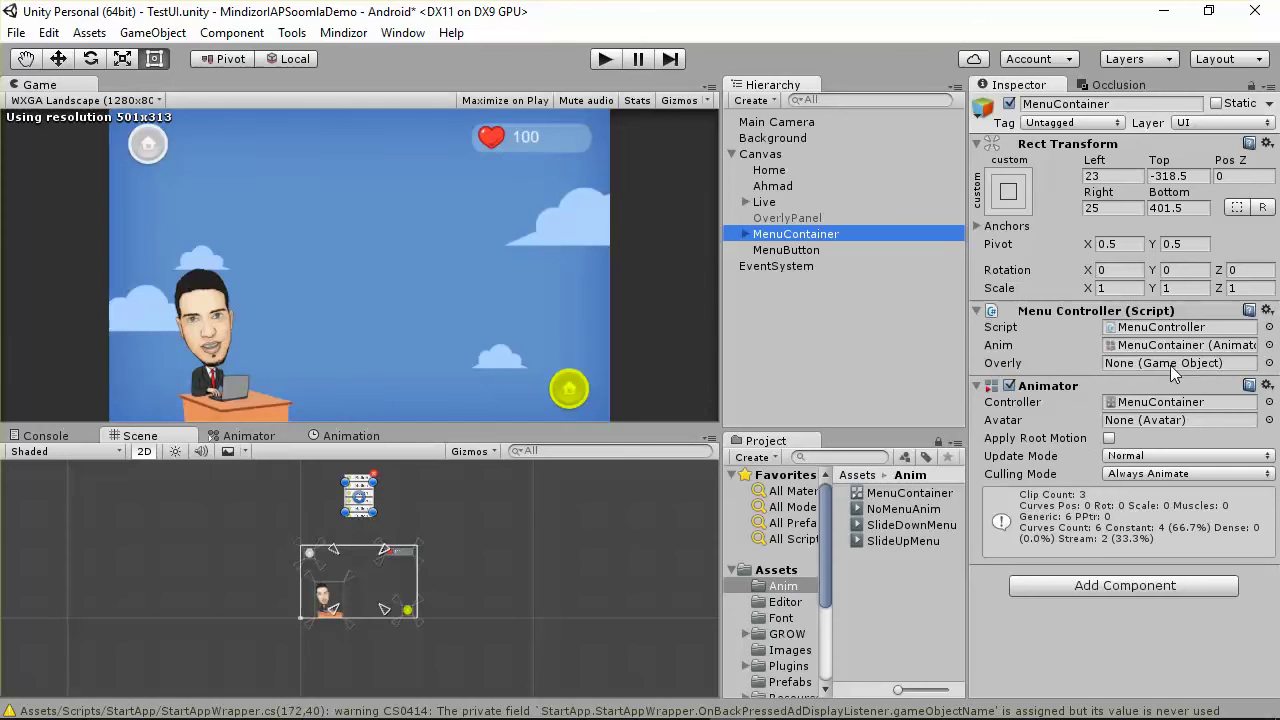
drag(787, 219, 1128, 362)
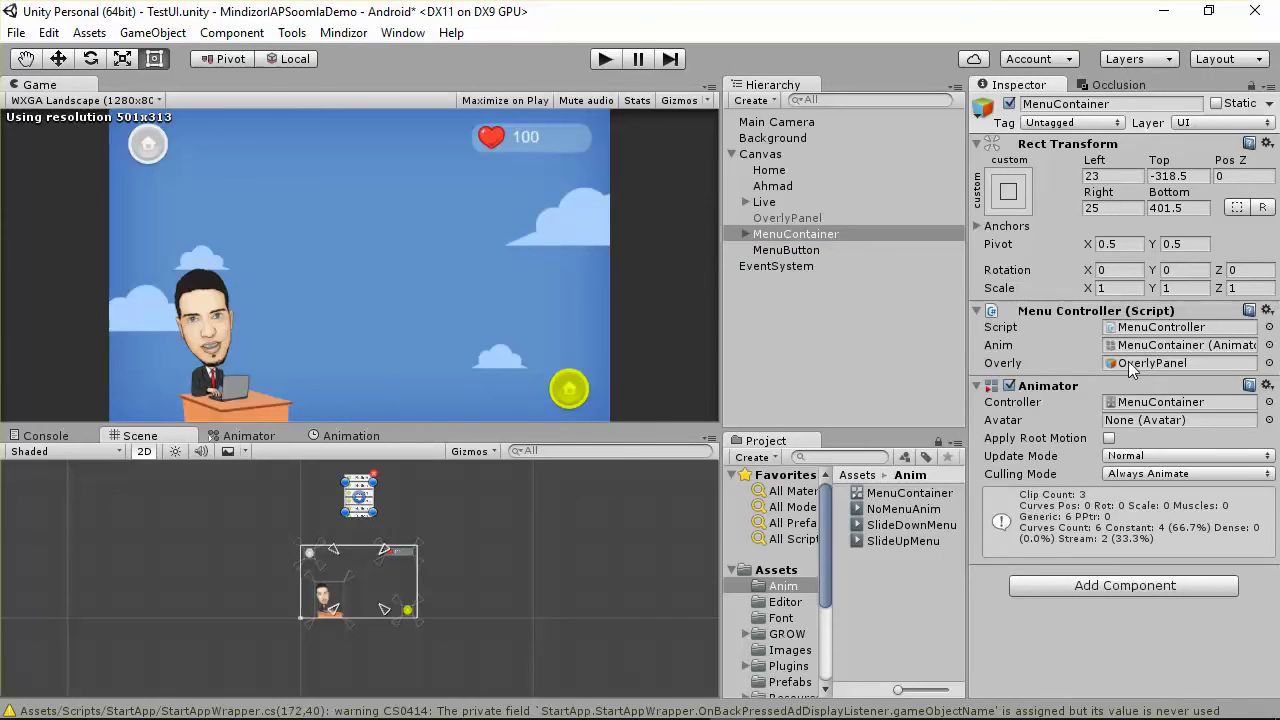
mouse_move(918, 708)
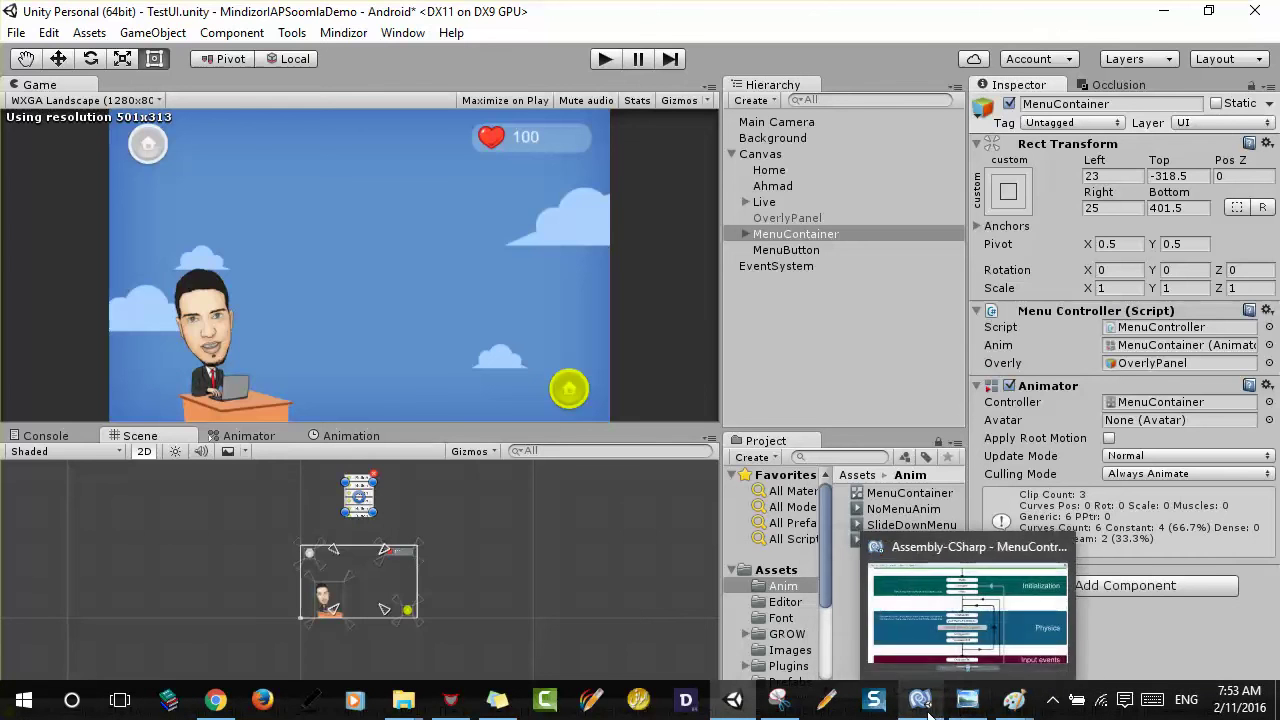
click(925, 705)
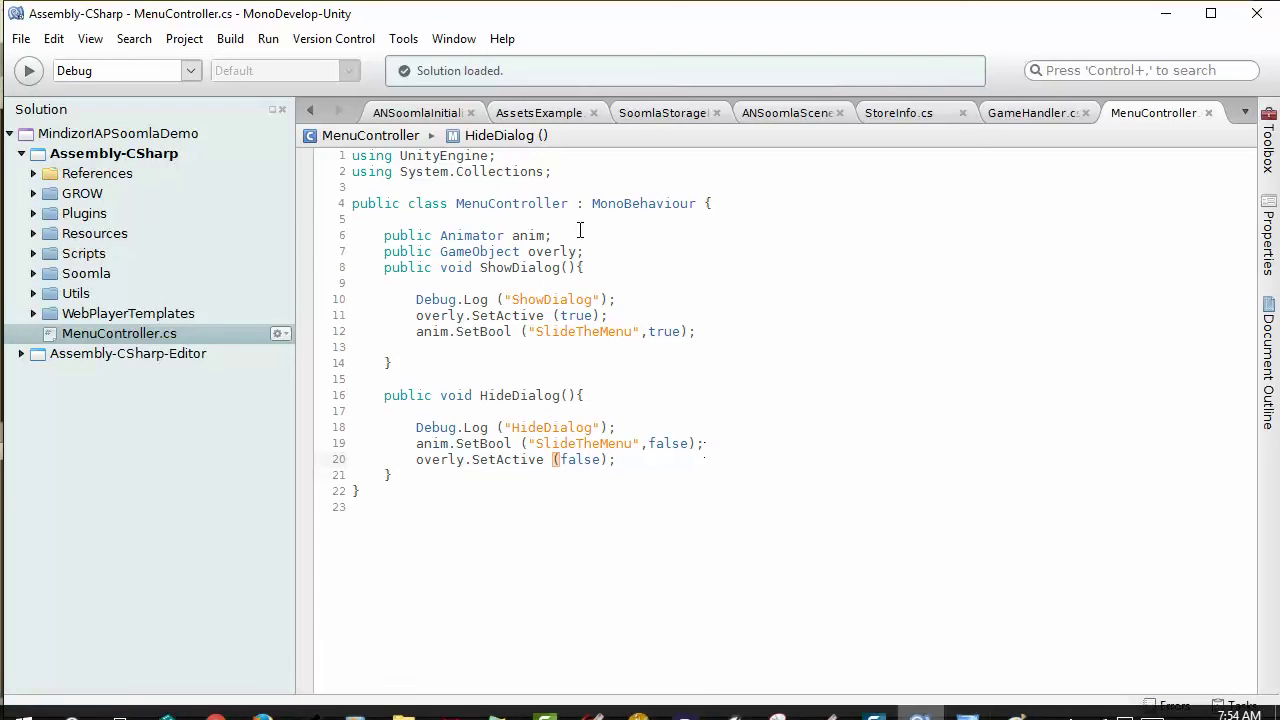
drag(580, 235, 432, 252)
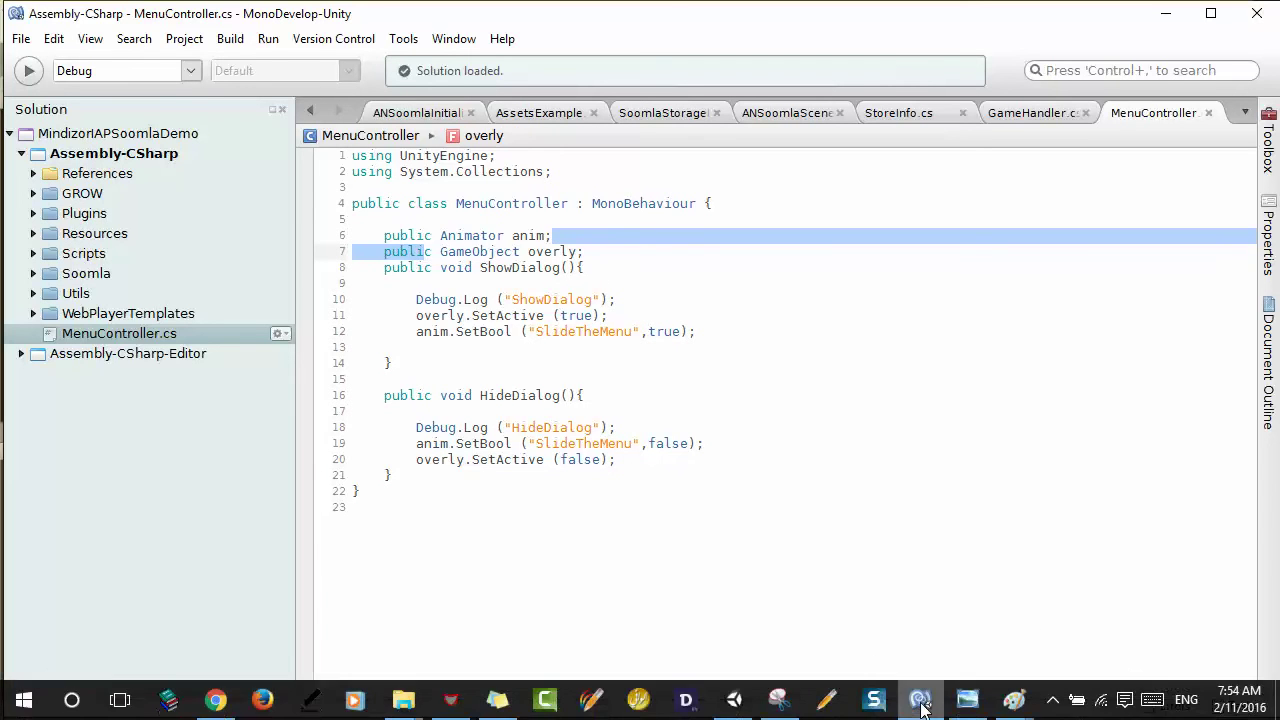
click(914, 700)
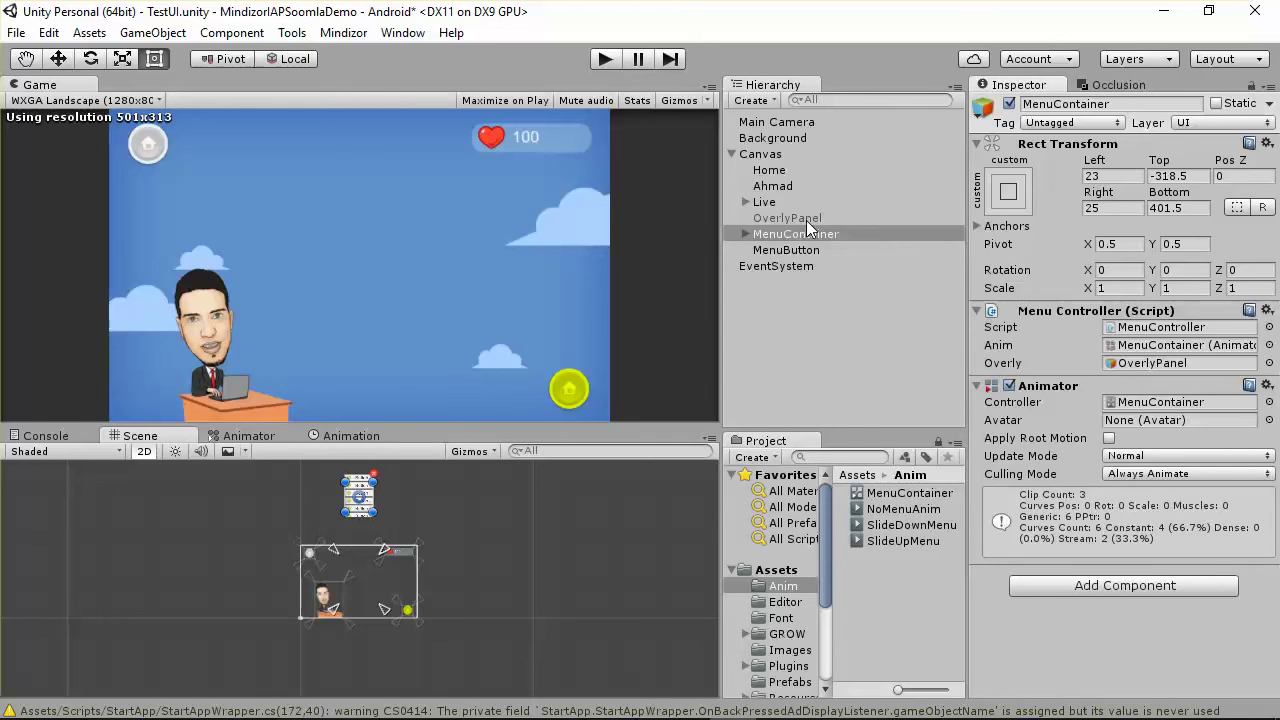
Step: Save the scene and enter Play mode
click(16, 32)
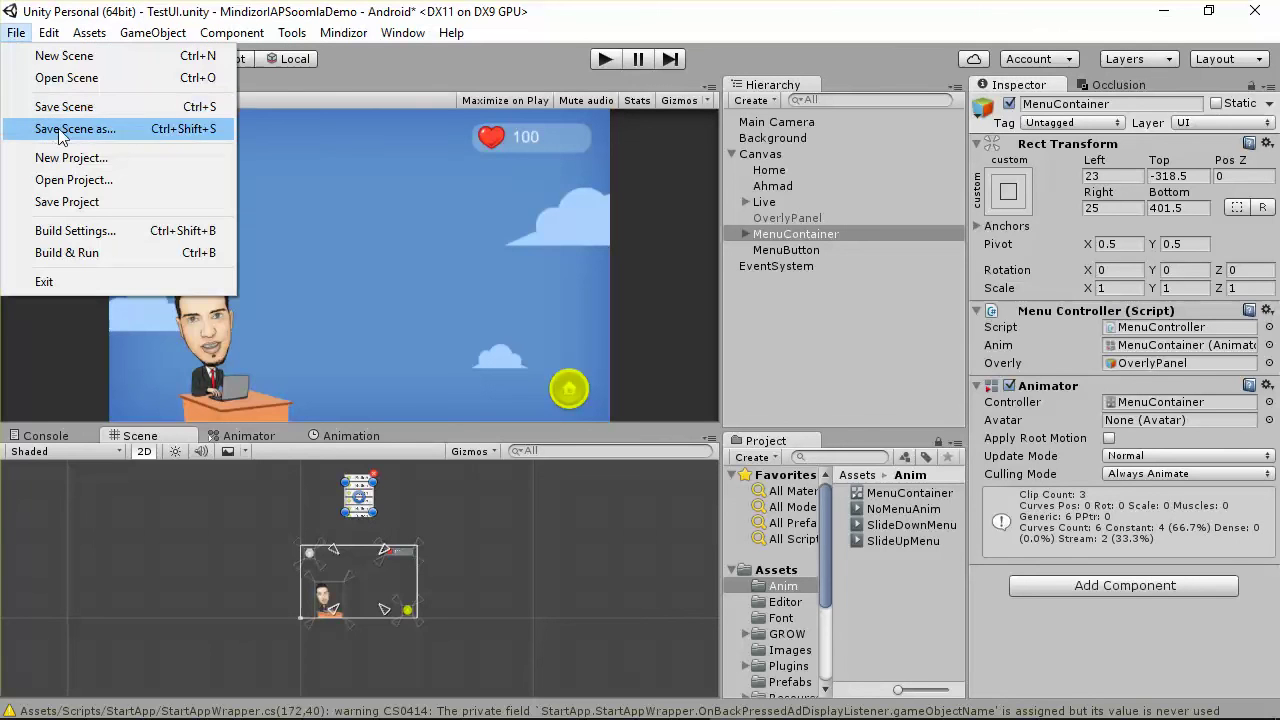
click(62, 107)
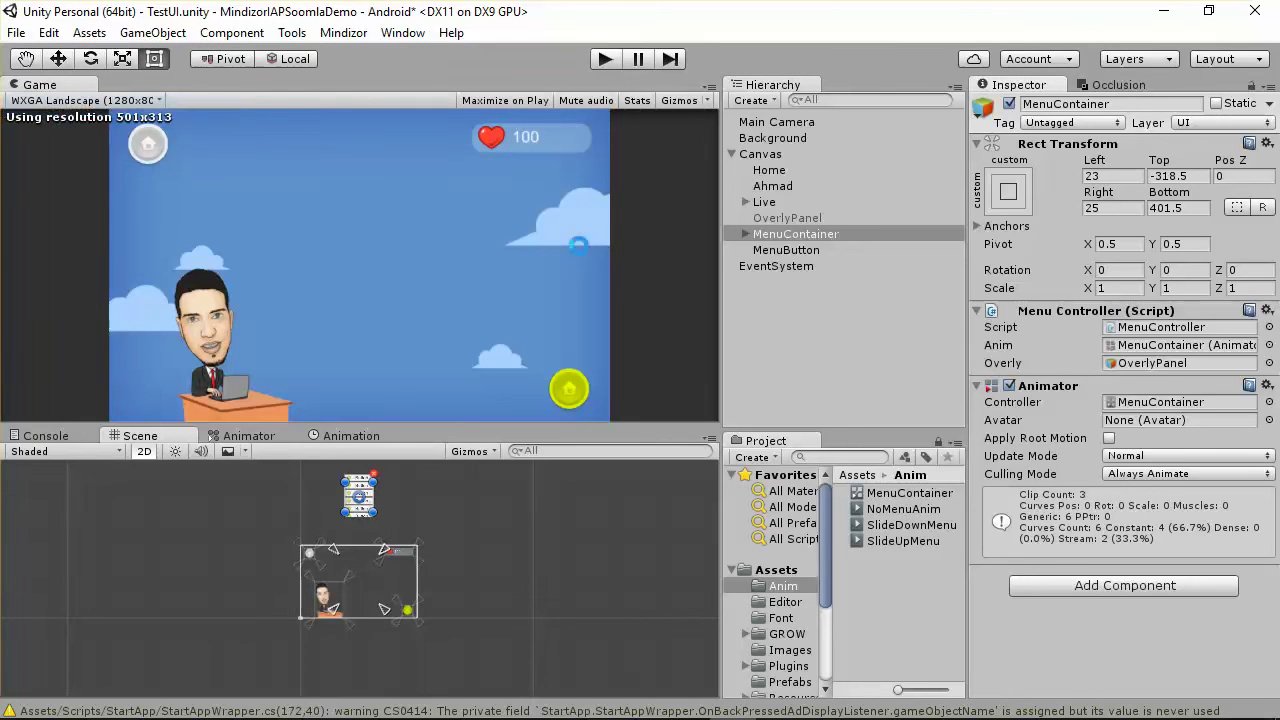
click(606, 59)
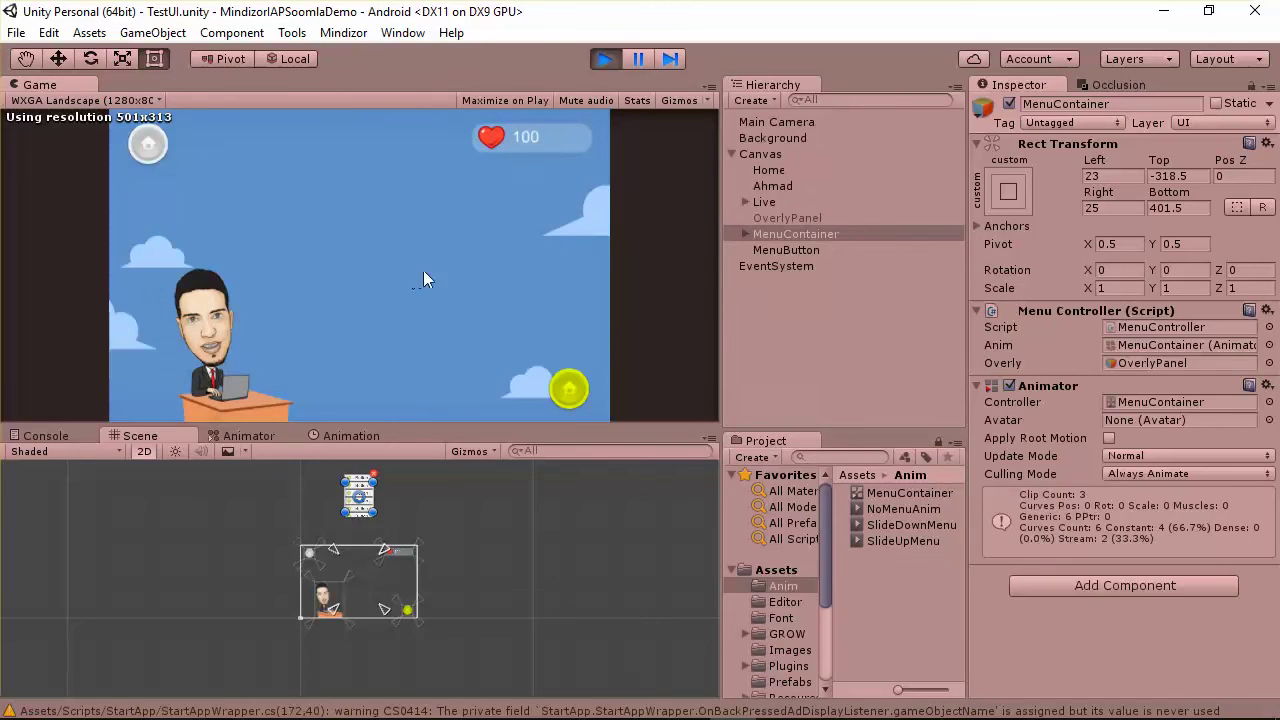
Step: Open and close the menu three times to check the dark overlay, then stop Play mode
click(569, 389)
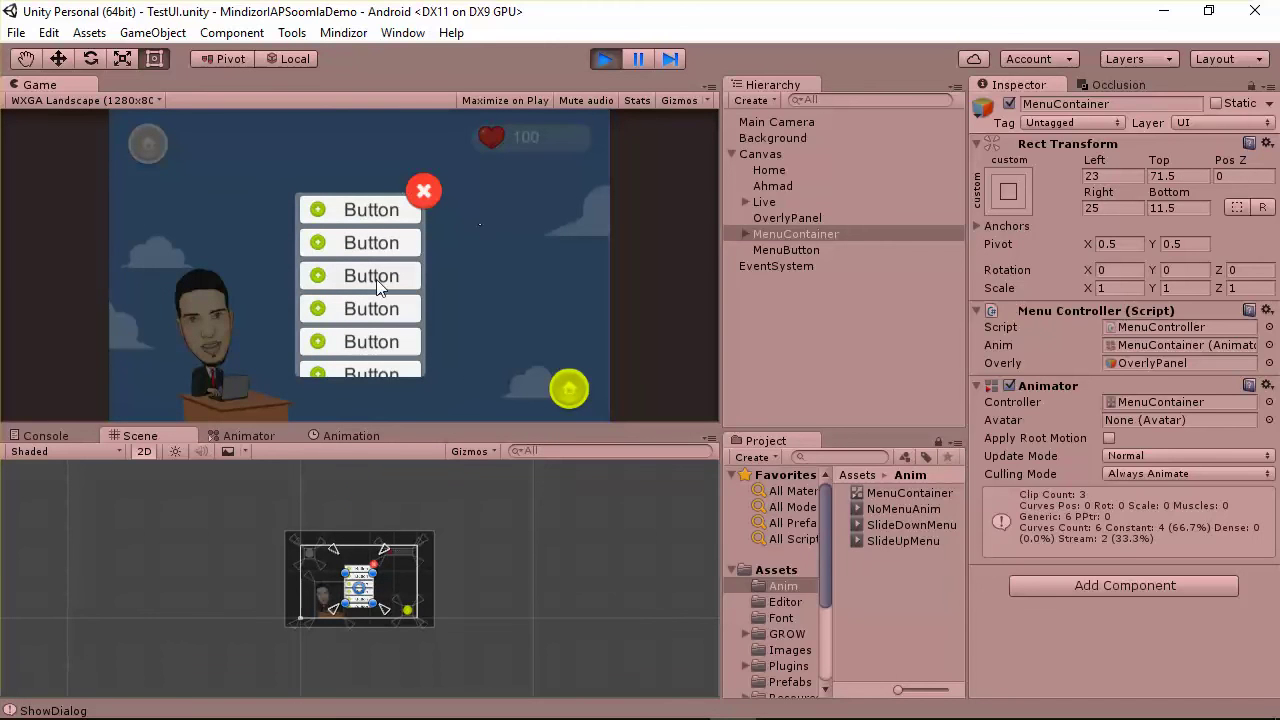
click(424, 191)
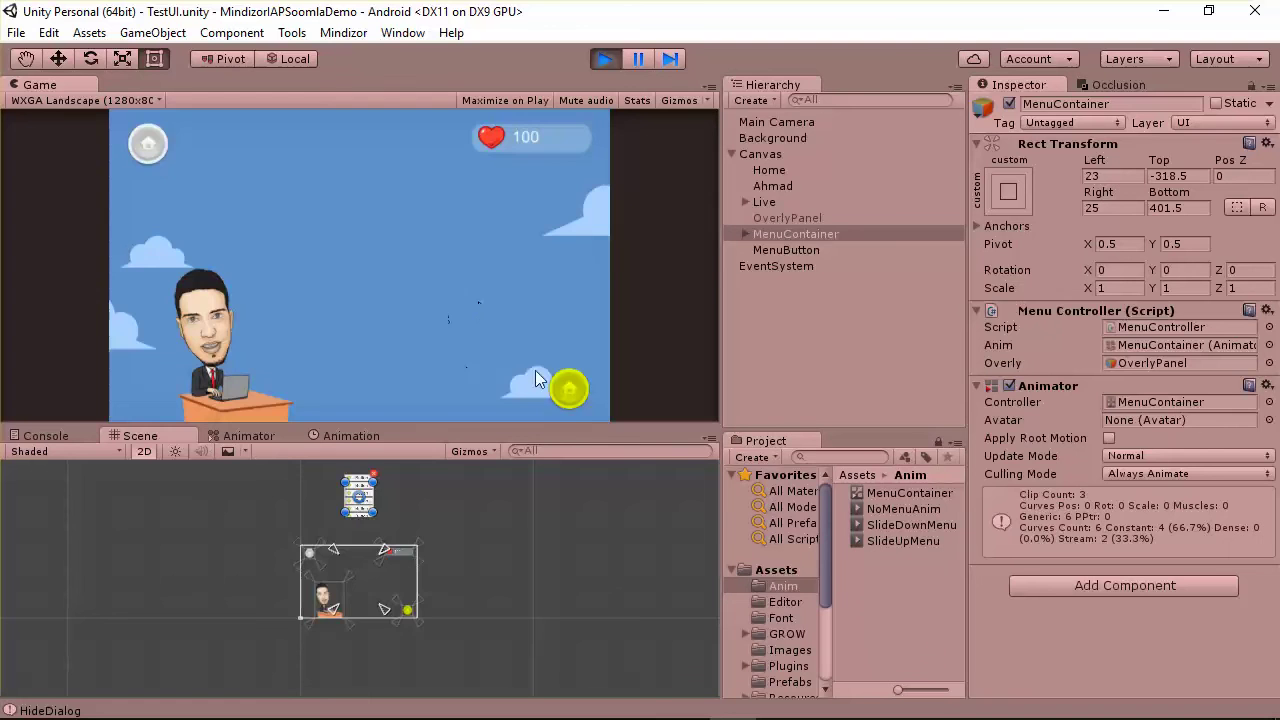
click(558, 391)
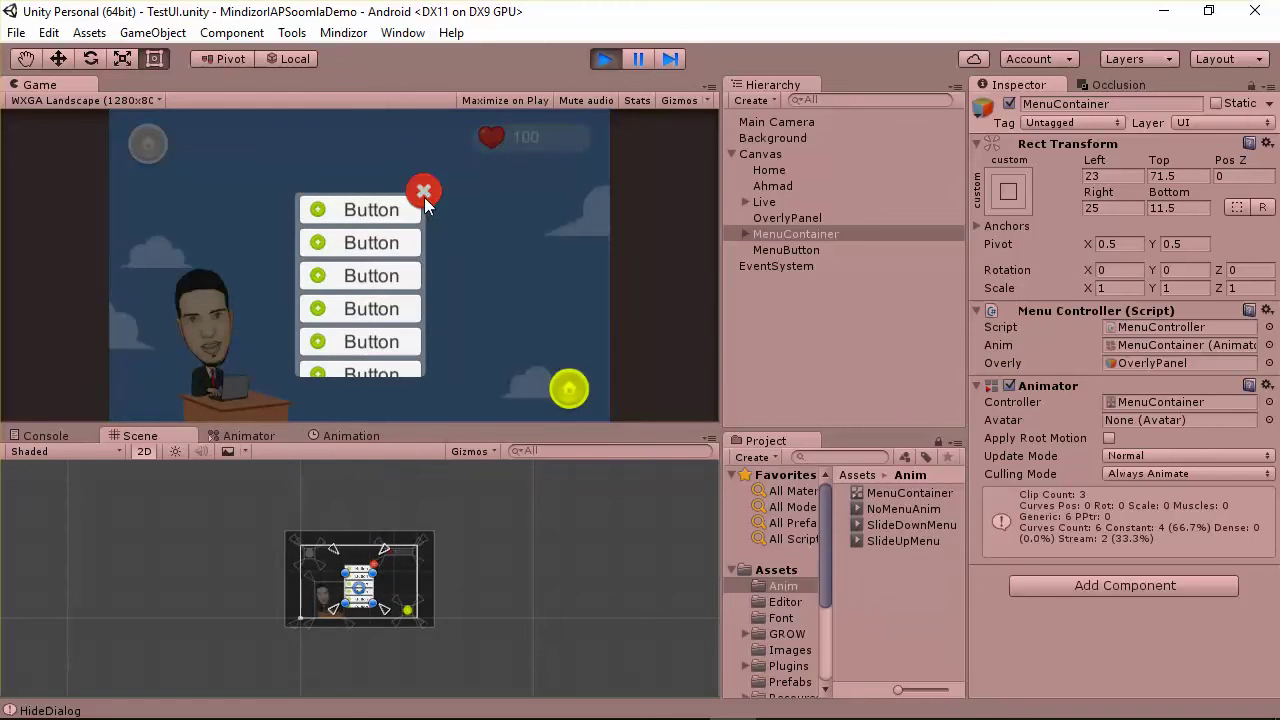
click(424, 194)
click(567, 392)
click(423, 191)
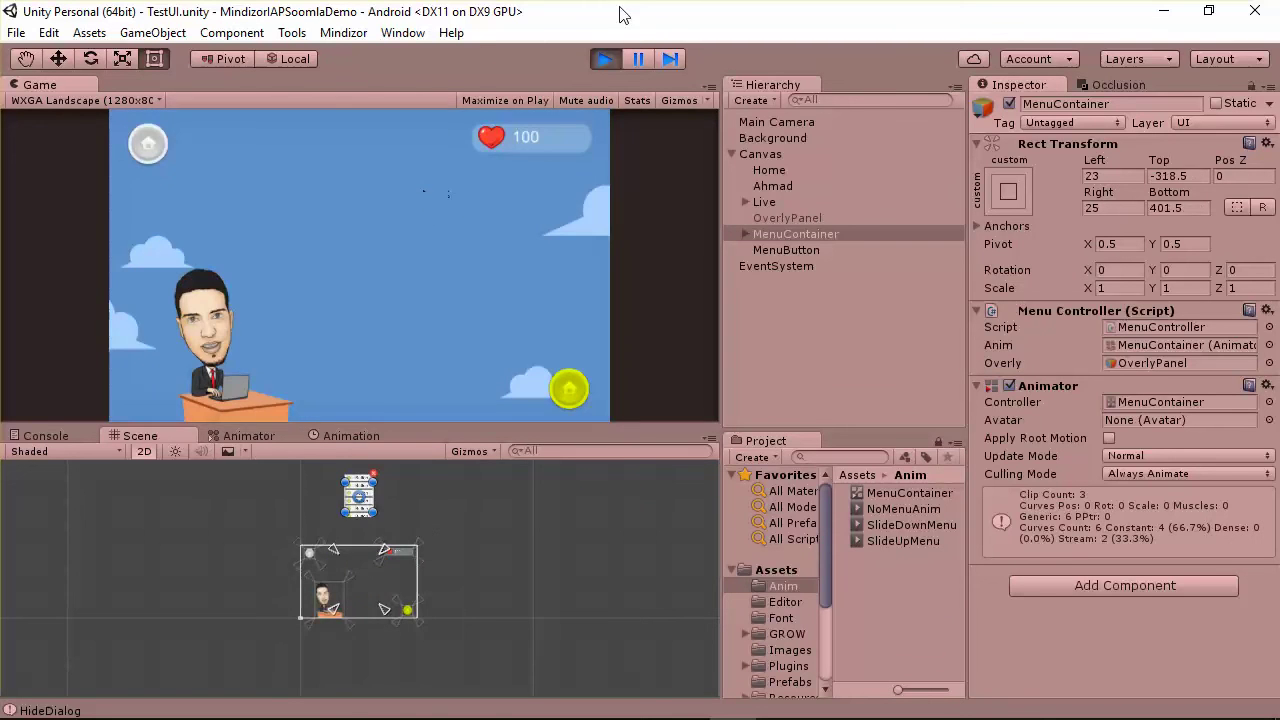
click(606, 59)
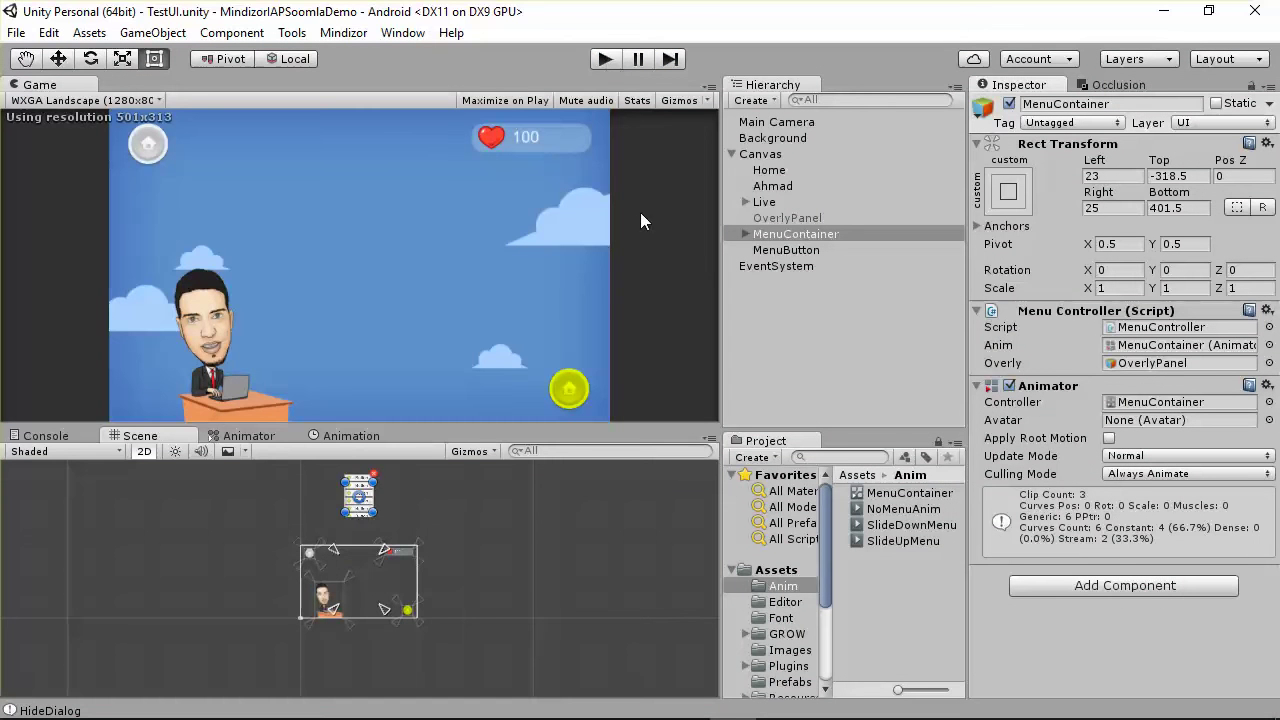